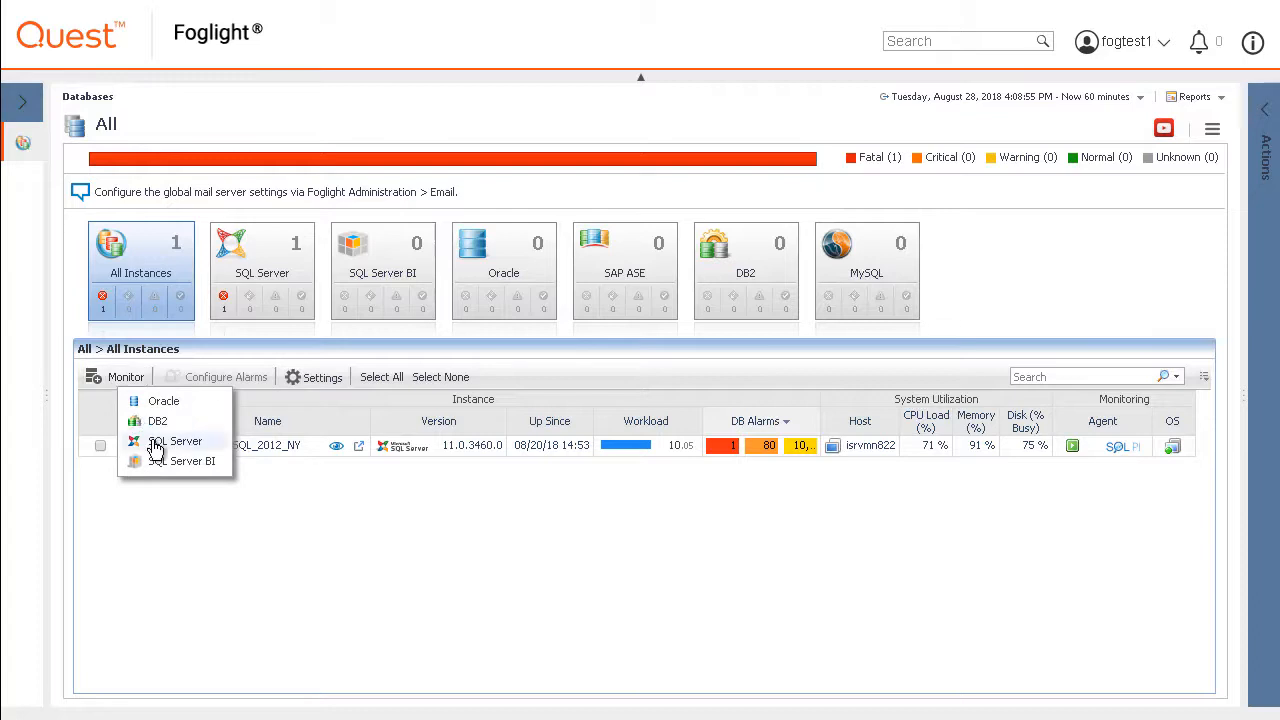
Step: View the options for monitoring a new SQL Server instance, including the SQL PI extension, and cancel without adding one
click(153, 443)
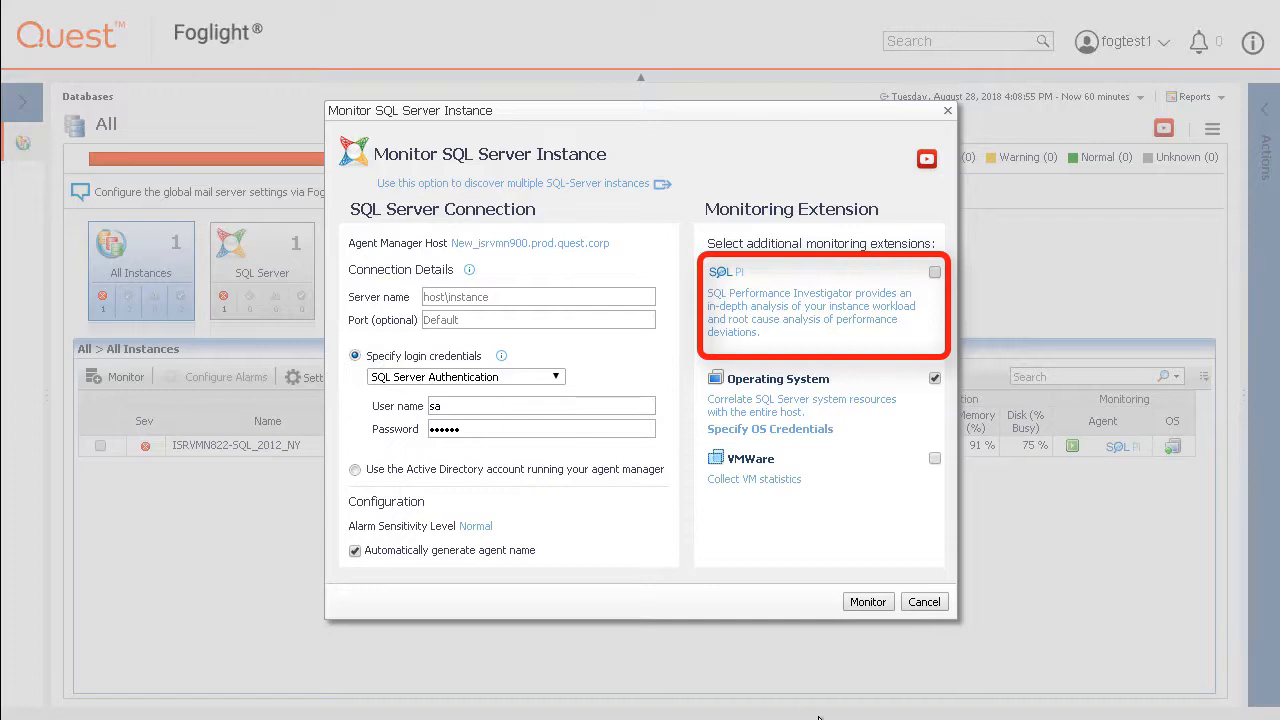
click(932, 609)
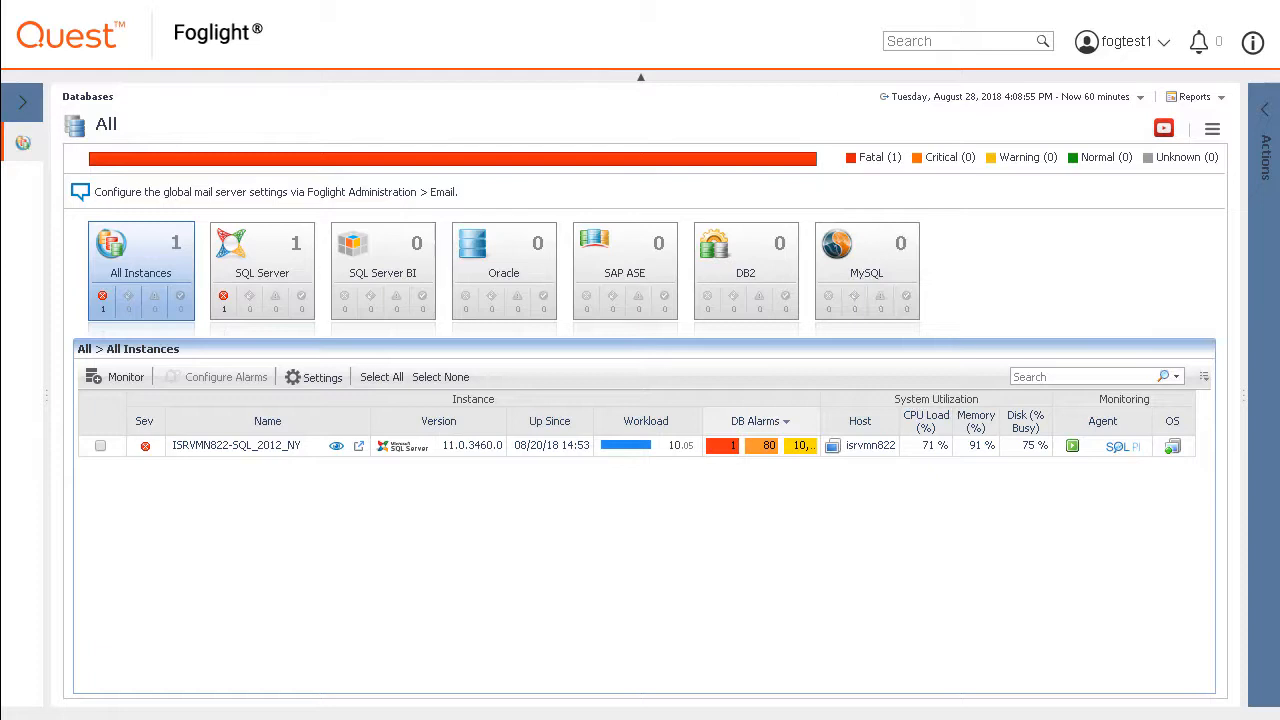
Step: Review the SQL Performance Investigator settings for the ISRVMN822-SQL_2012_NY agent and close them without making changes
click(100, 446)
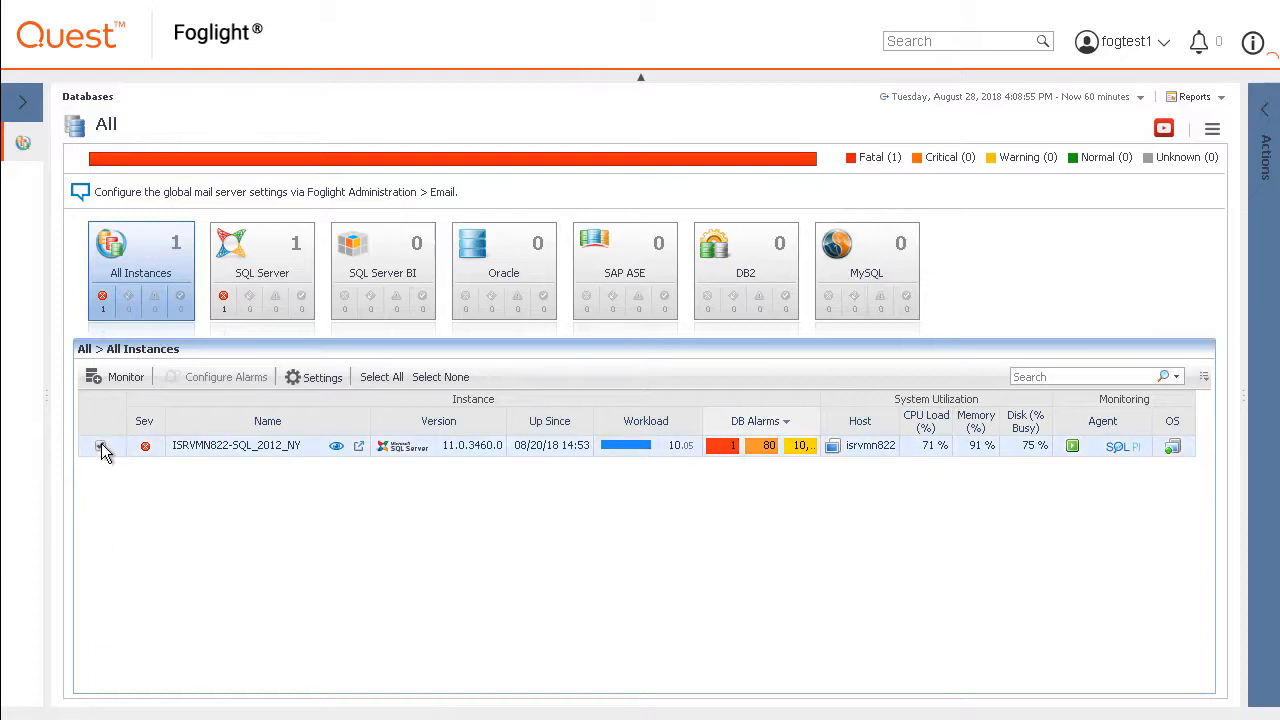
click(308, 378)
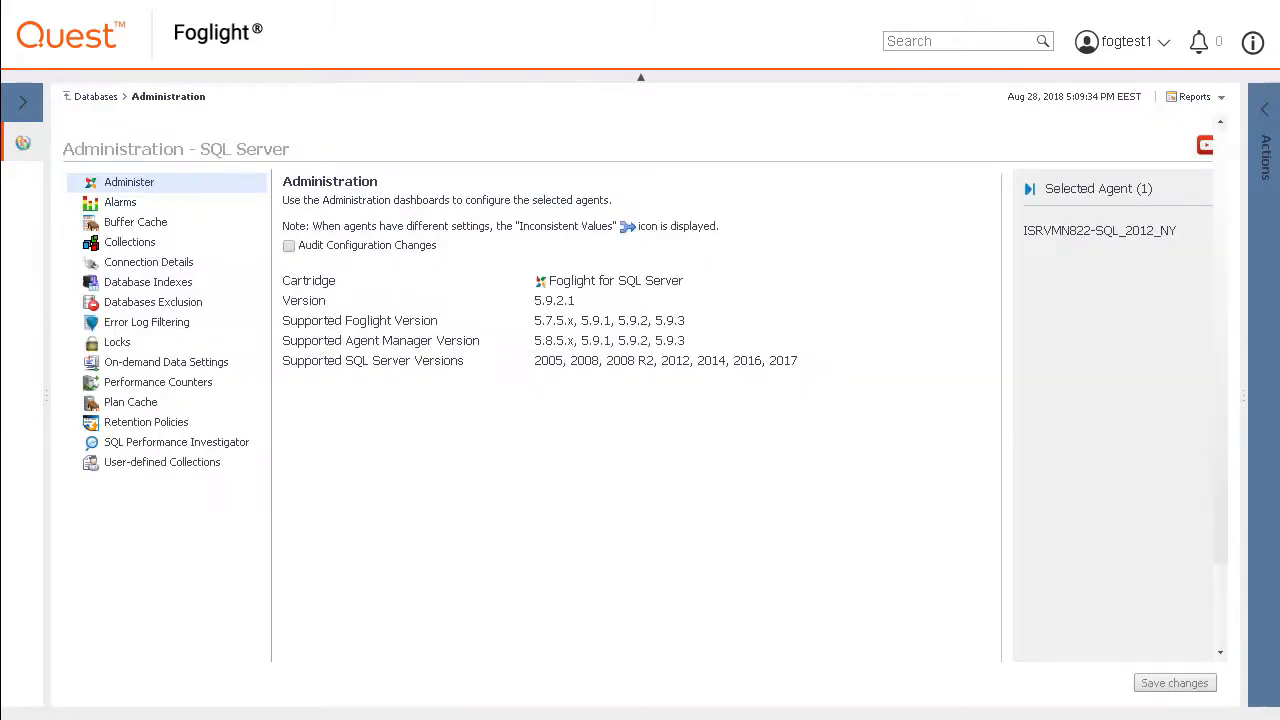
click(240, 446)
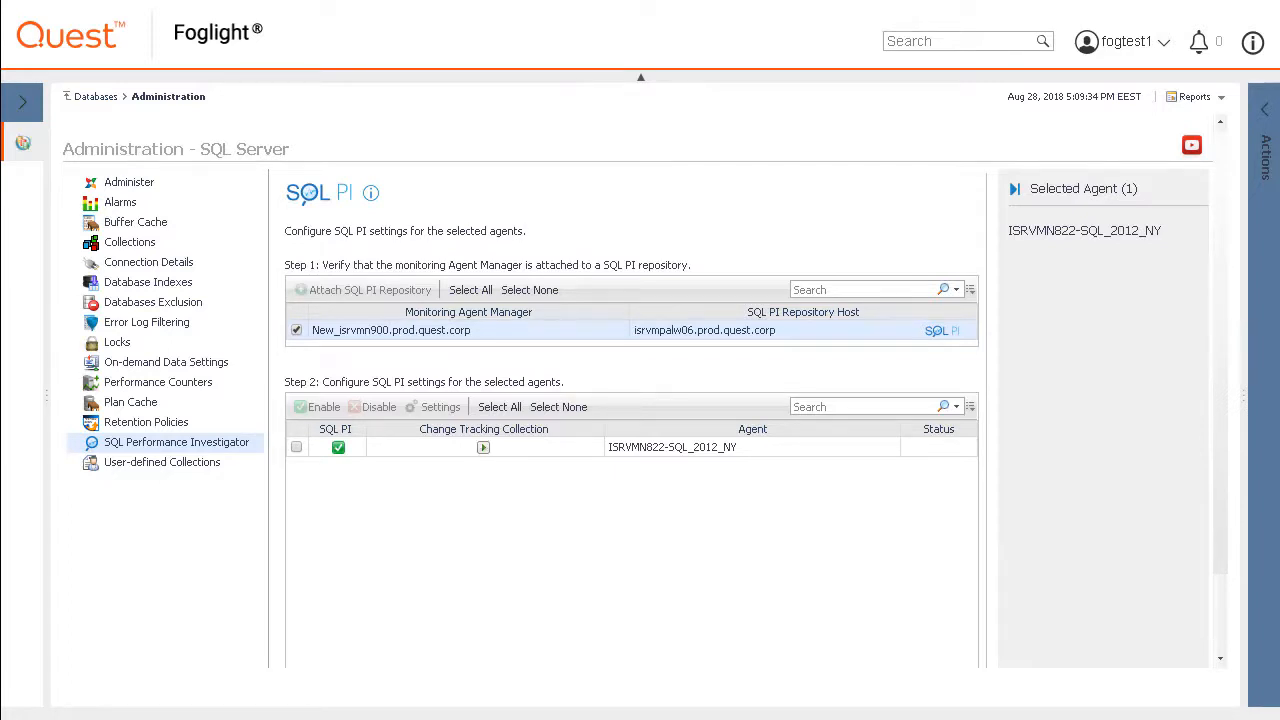
click(297, 447)
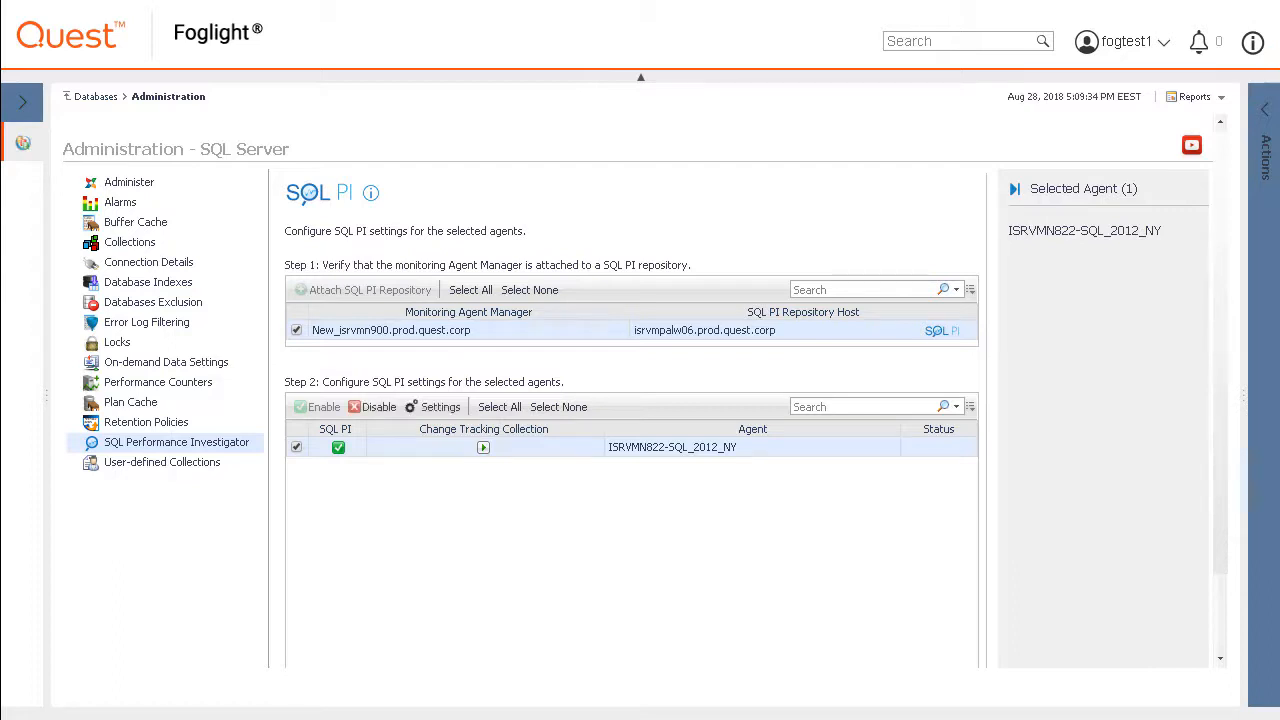
click(440, 407)
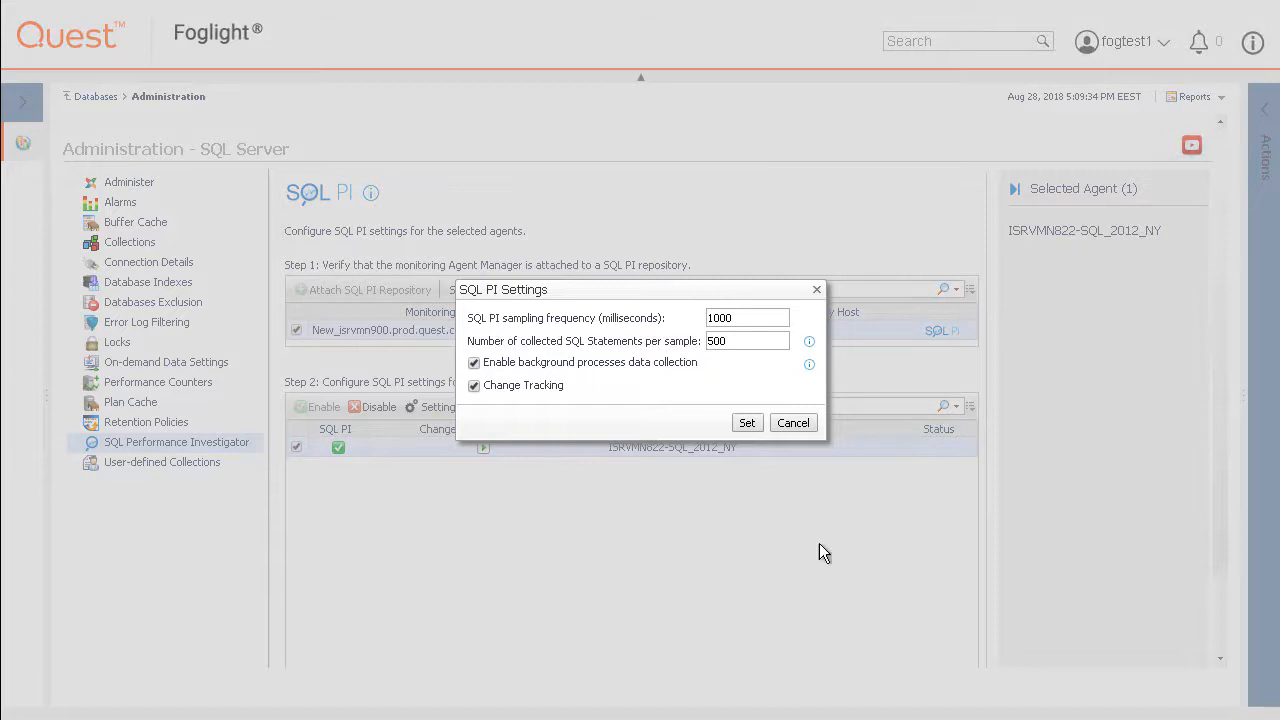
click(792, 423)
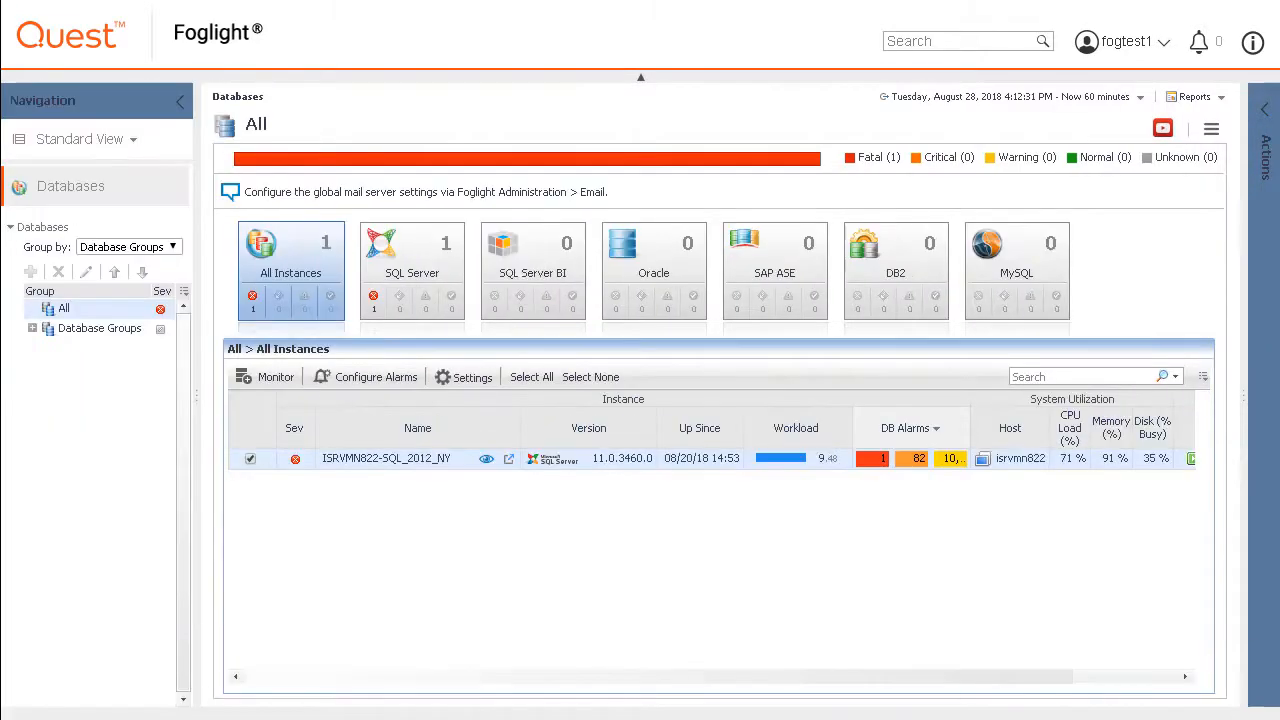
Step: Switch the navigation to Expert View and open the SQL PI page of ISRVMN822-SQL_2012_NY from the Databases - SQL PI dashboard
click(101, 141)
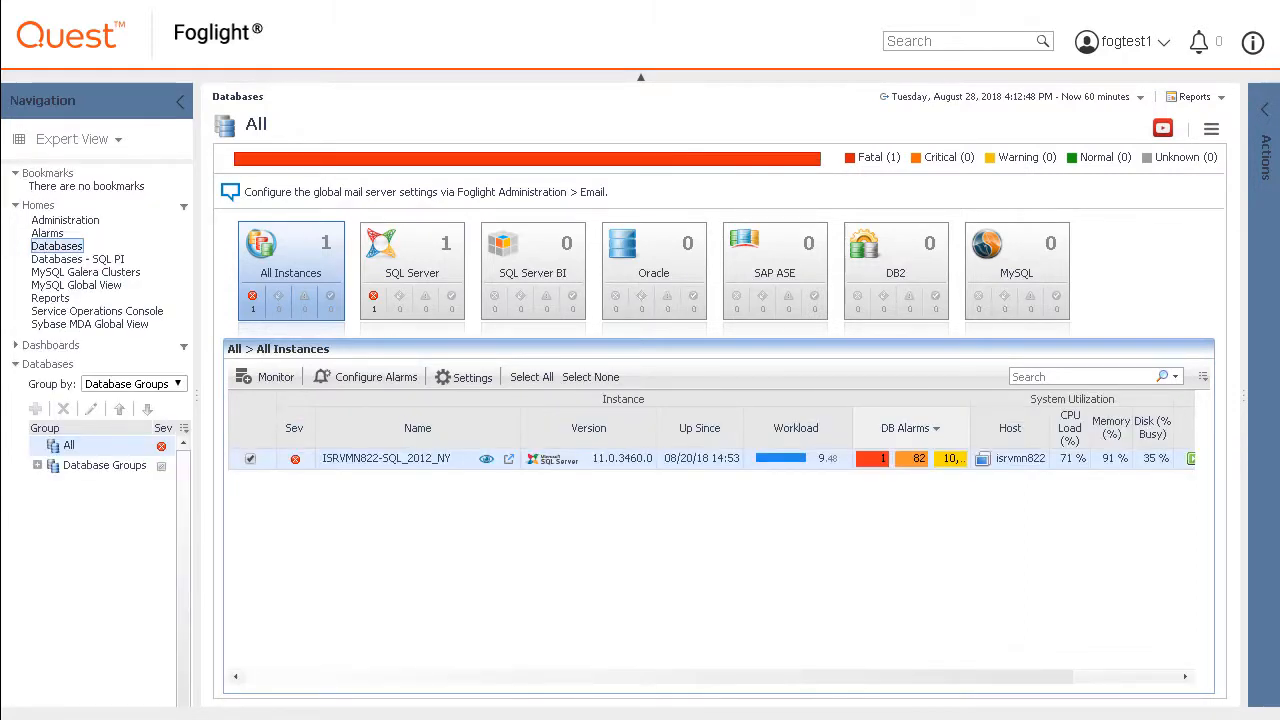
click(118, 260)
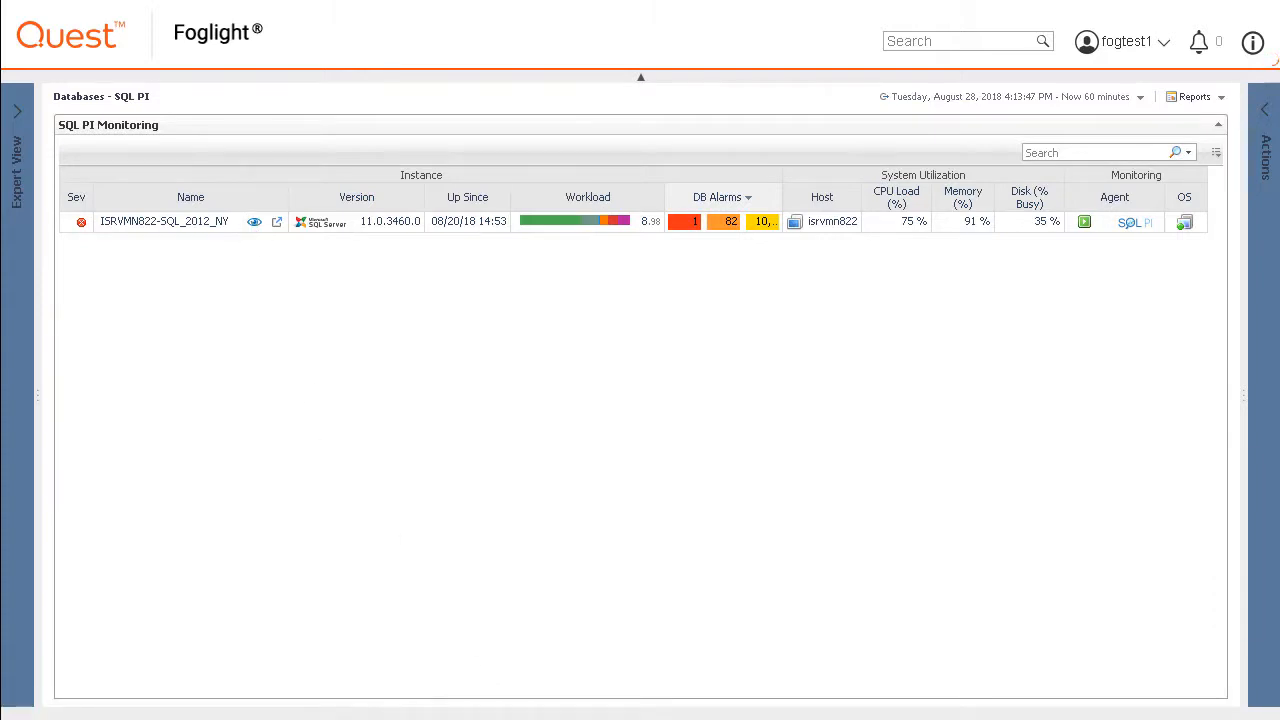
click(170, 221)
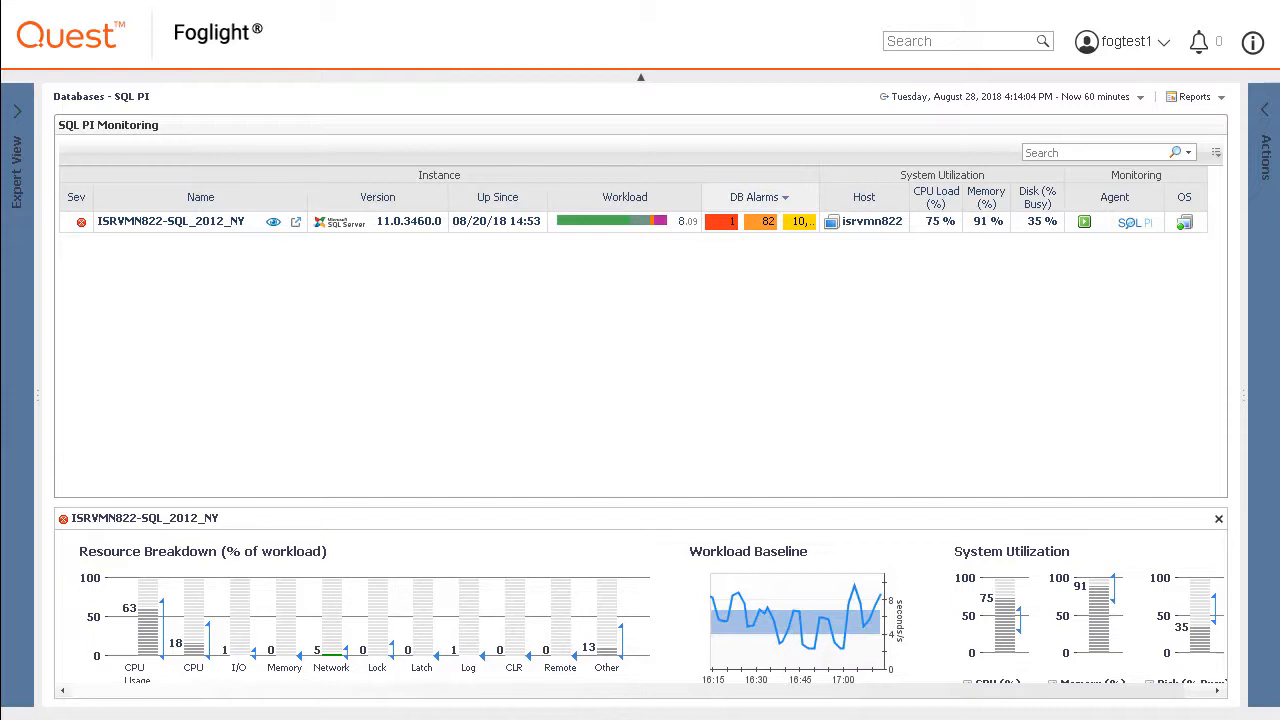
click(170, 221)
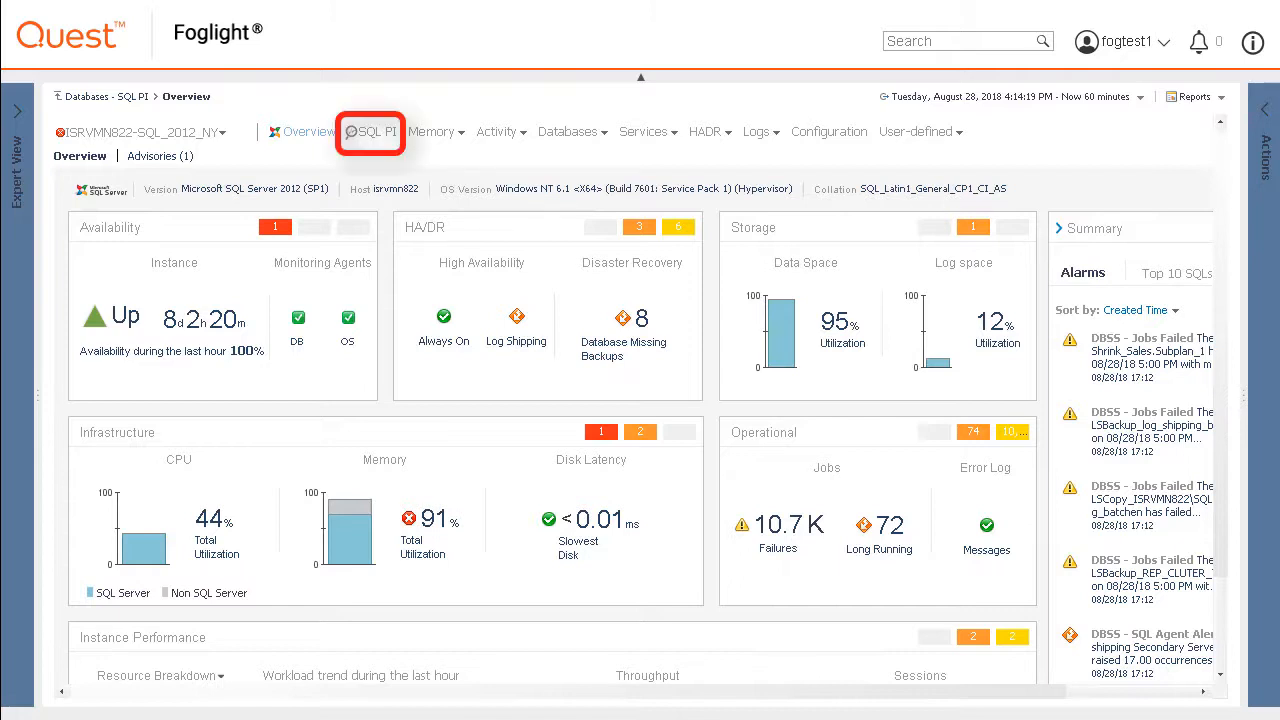
click(380, 133)
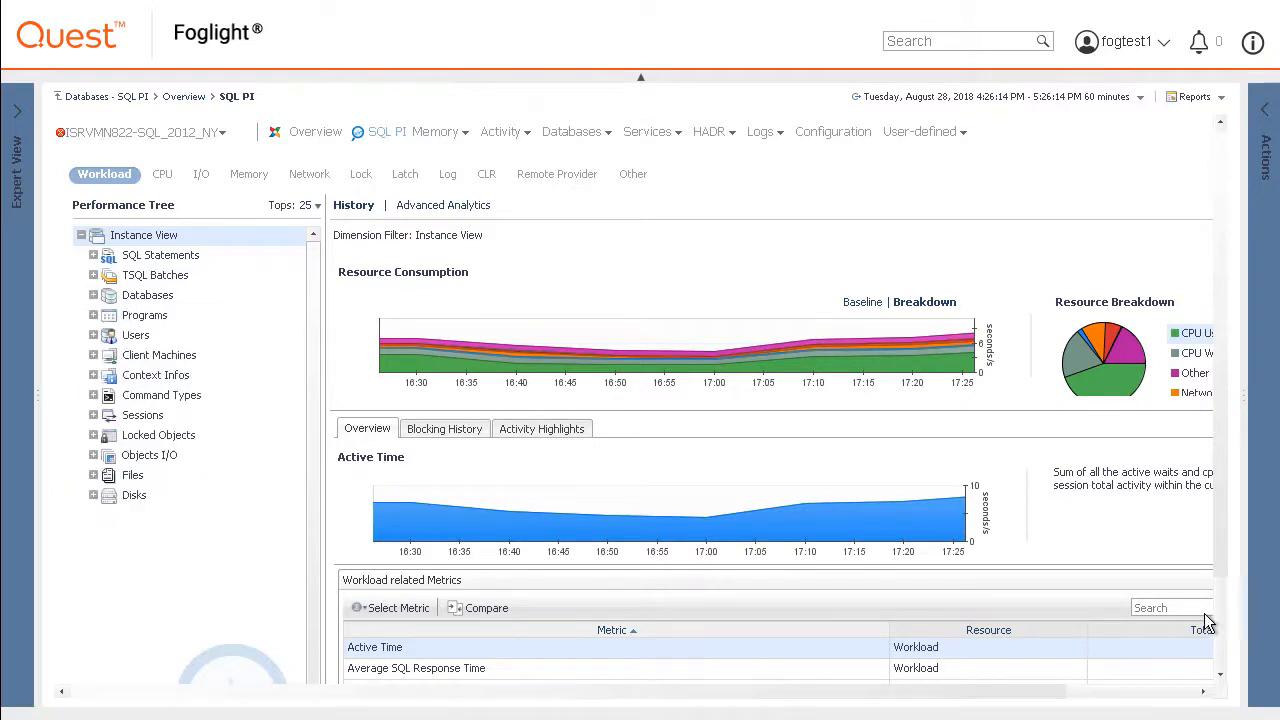
Step: Chart the Average SQL Response Time and Batches Rate workload metrics for the whole instance
scroll(1210, 600, down, 3)
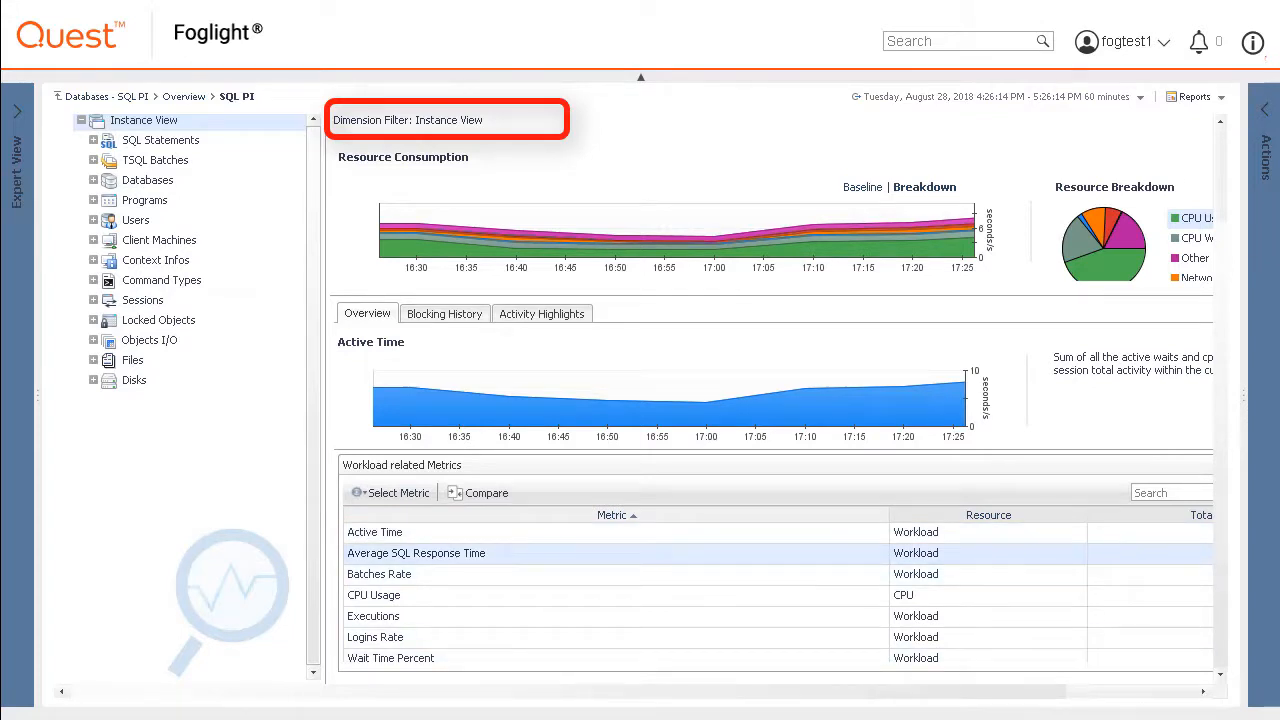
click(450, 553)
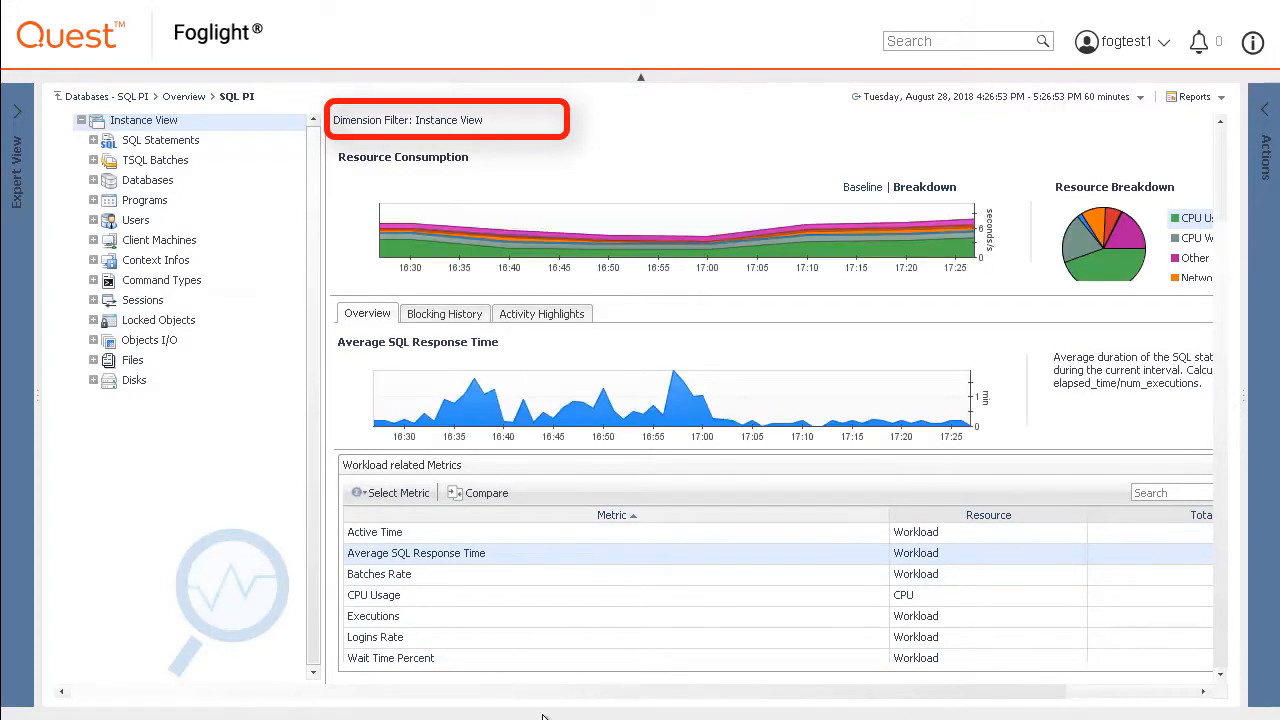
click(523, 578)
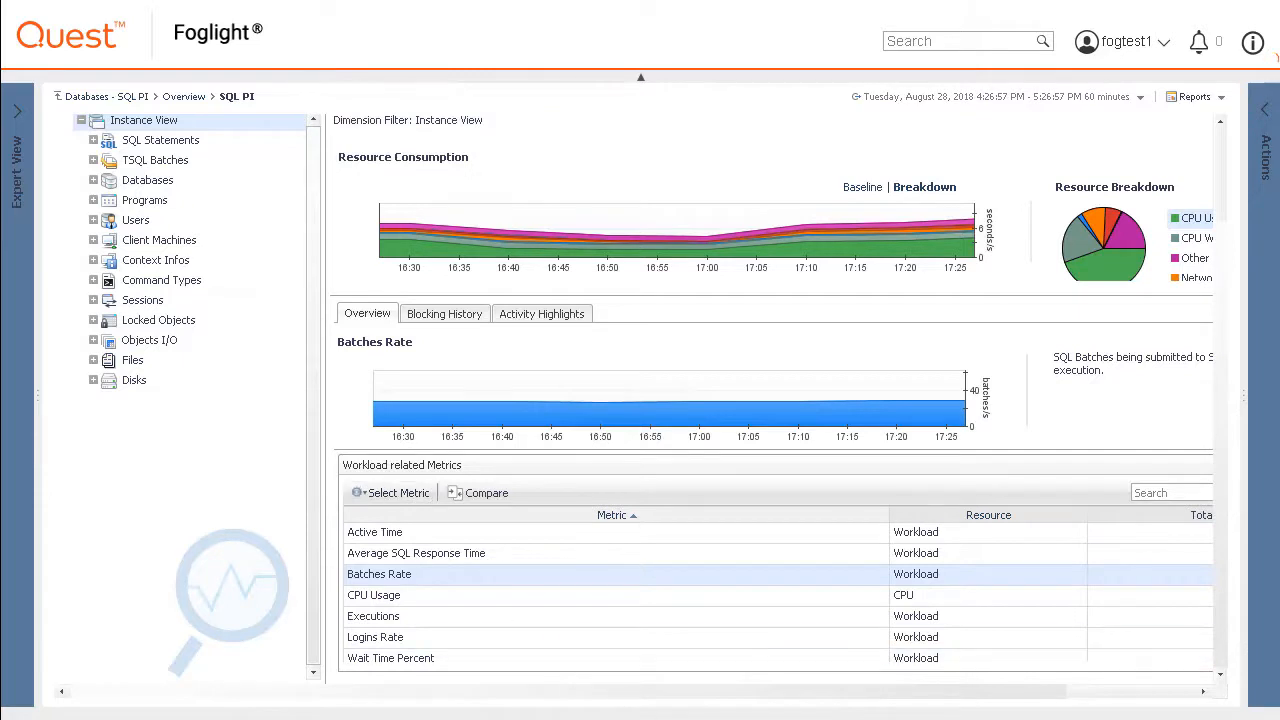
Step: Review the selectable workload metrics without changing them, view the comparison options, and return to the SQL PI page
click(391, 493)
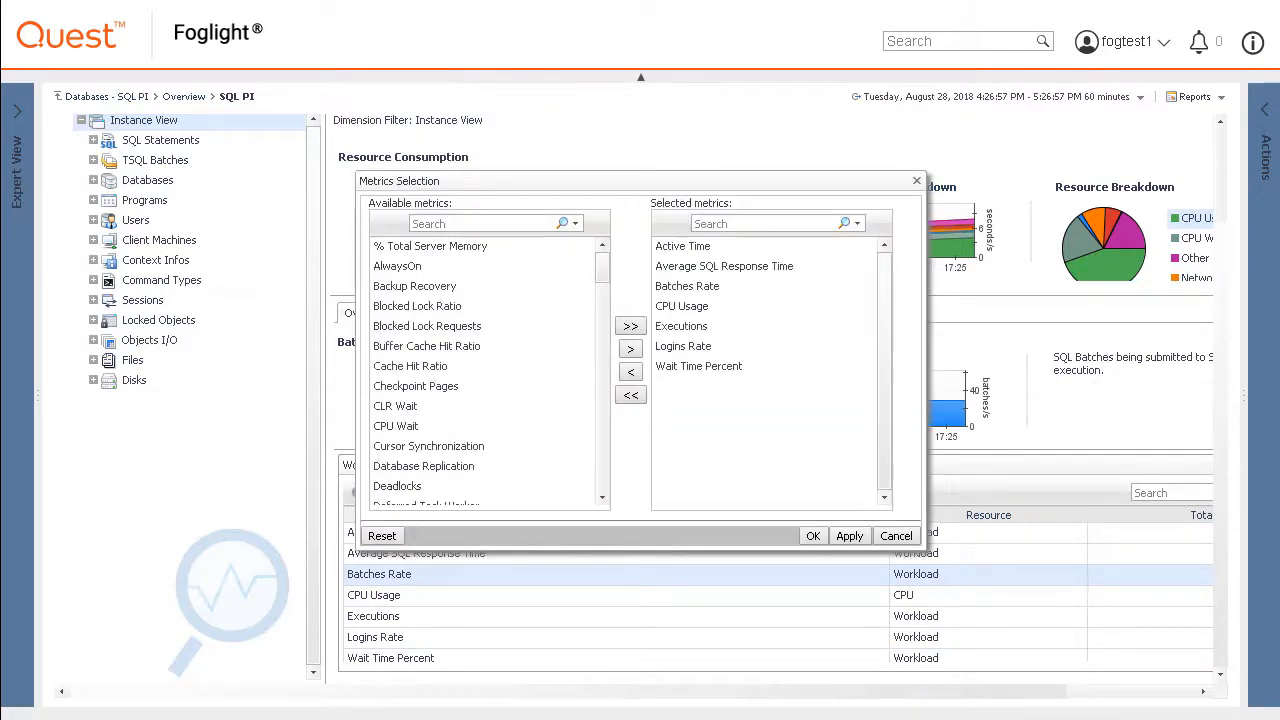
click(896, 536)
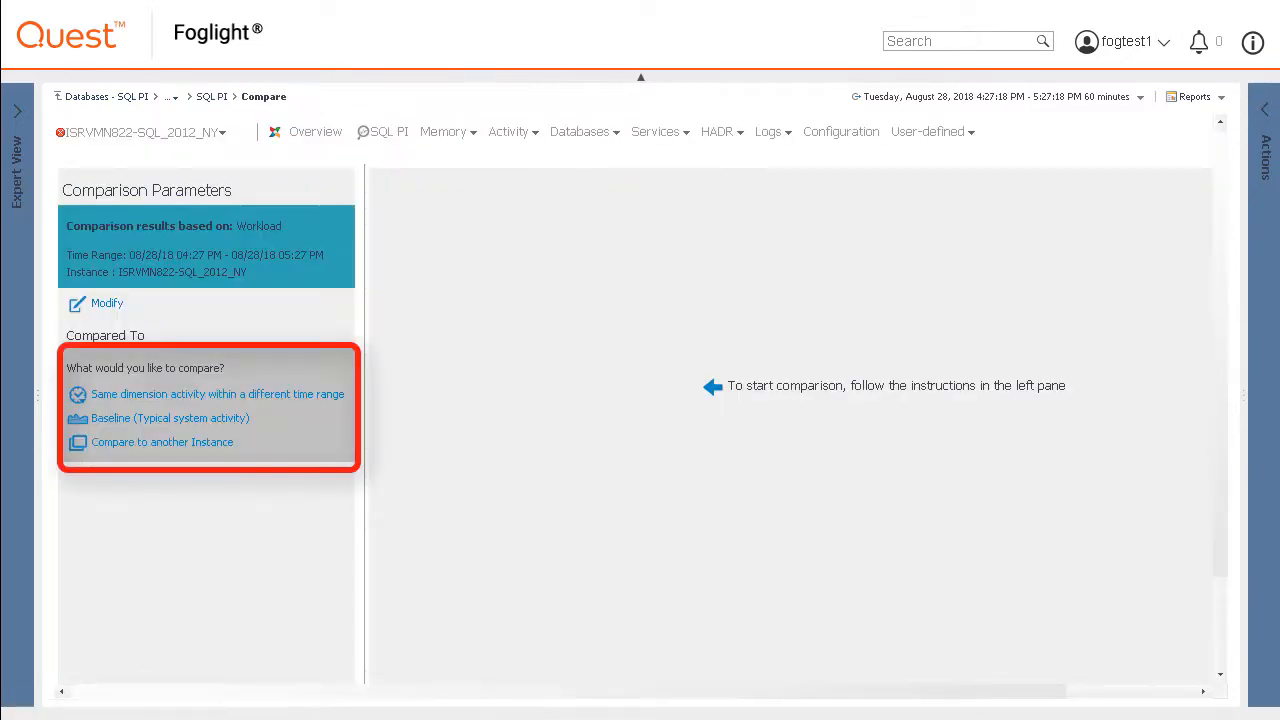
click(218, 99)
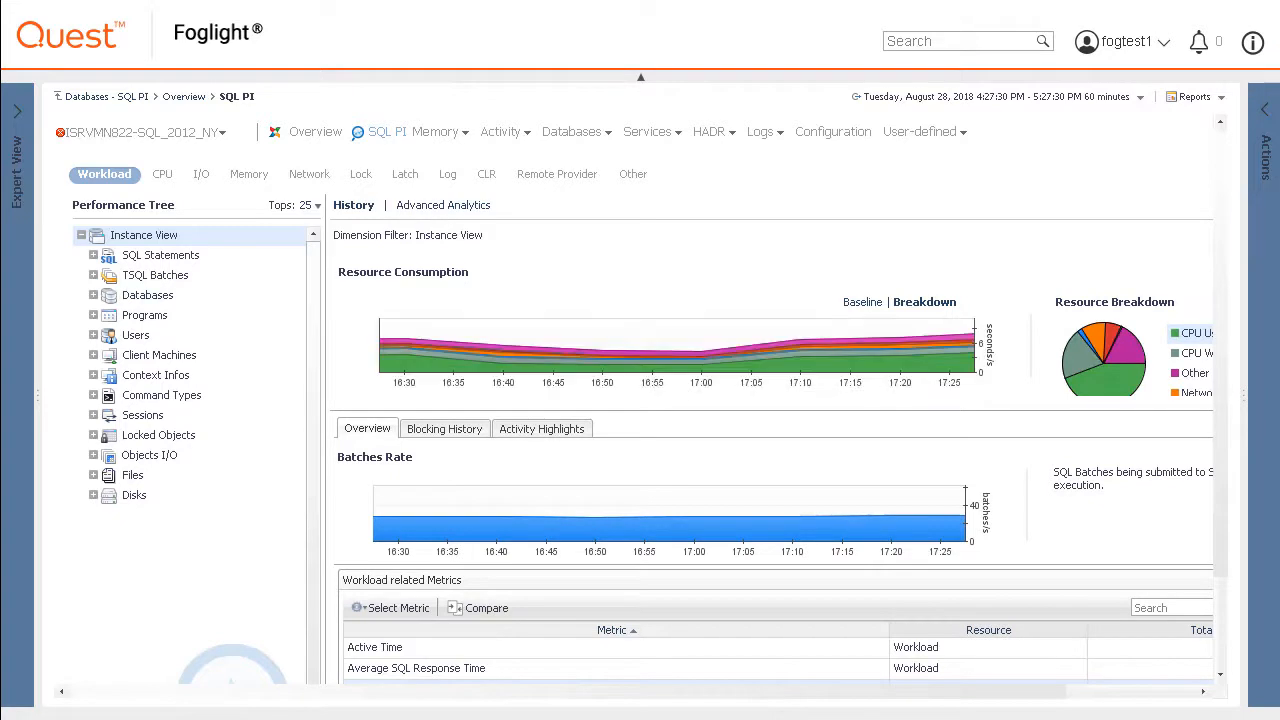
Step: Examine the instance's blocking history, including the details in its rightmost columns
click(456, 432)
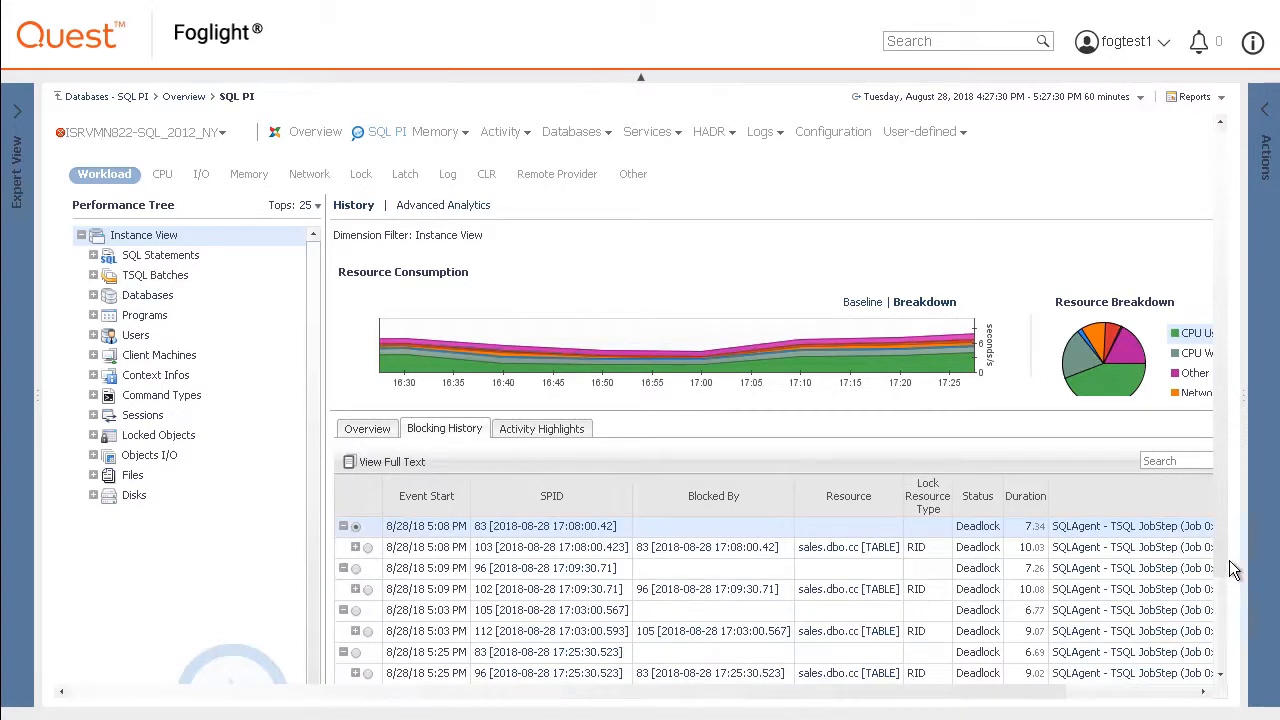
drag(1225, 563, 1227, 683)
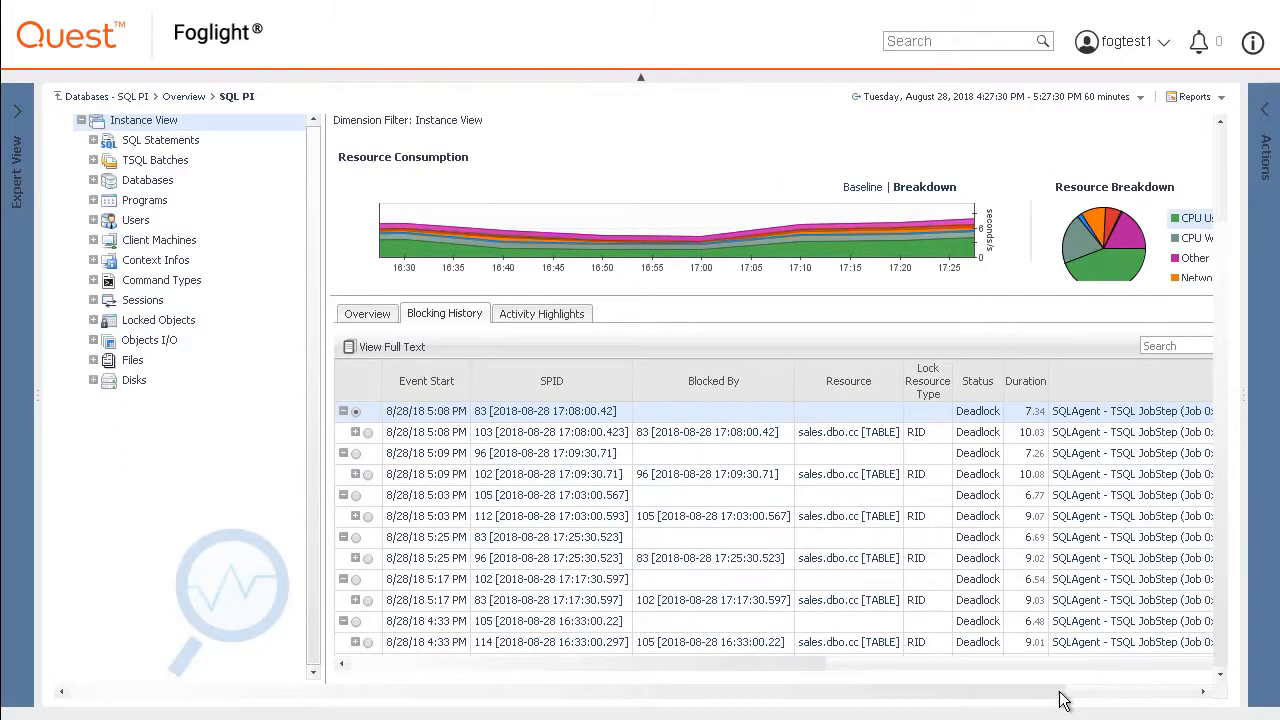
drag(1057, 694, 1188, 700)
drag(642, 664, 1085, 657)
Step: Analyze the execution plan of the top TSQL batch working on dbo.ORDL2, including its operator and object analysis
click(675, 492)
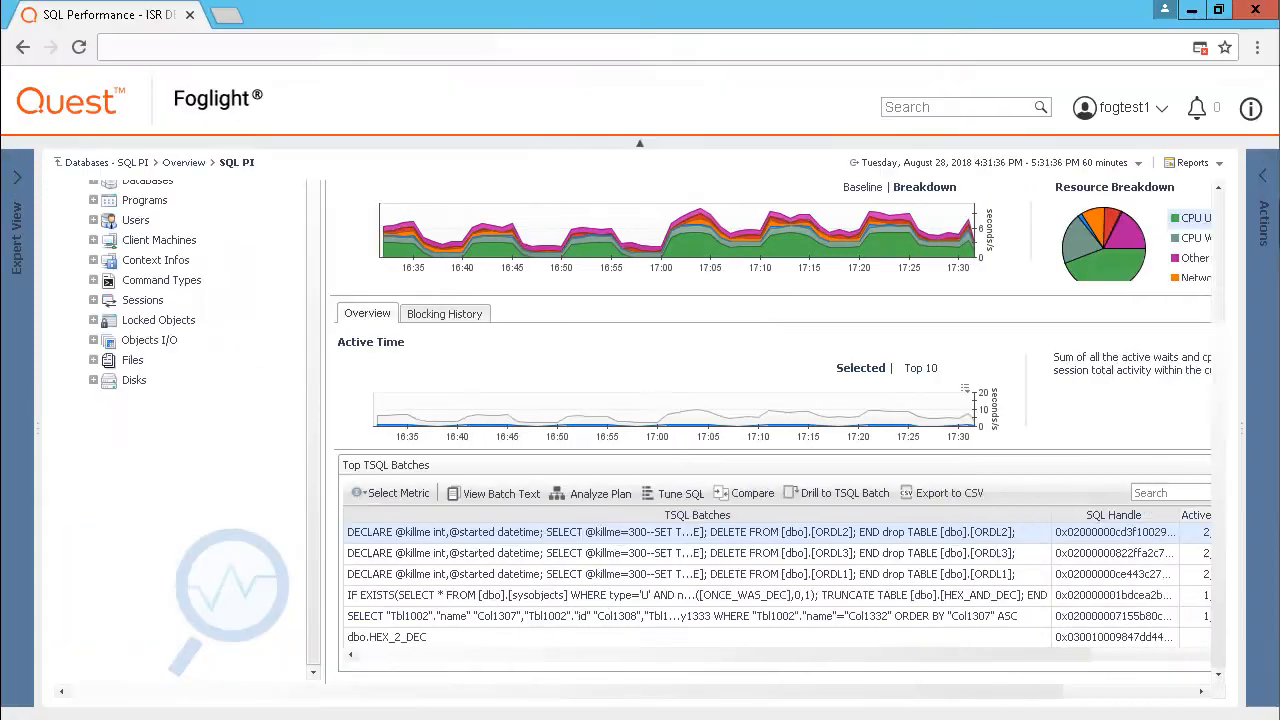
click(600, 495)
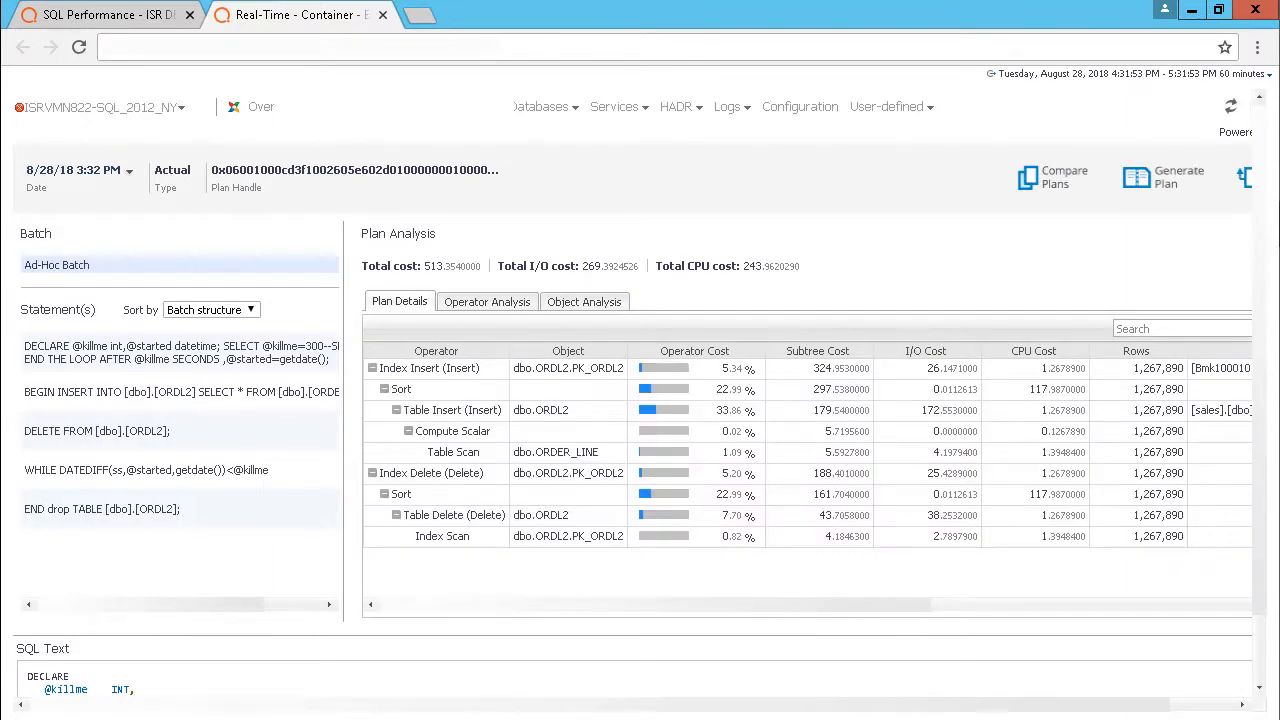
click(499, 304)
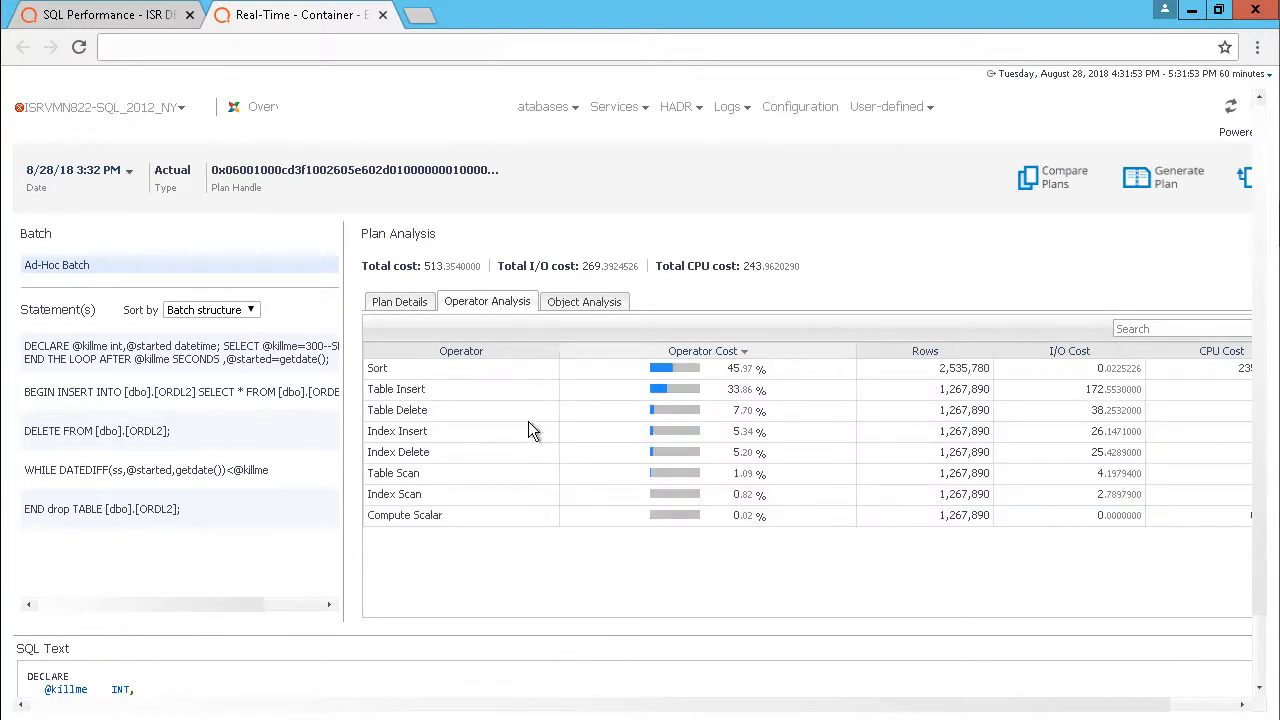
click(576, 302)
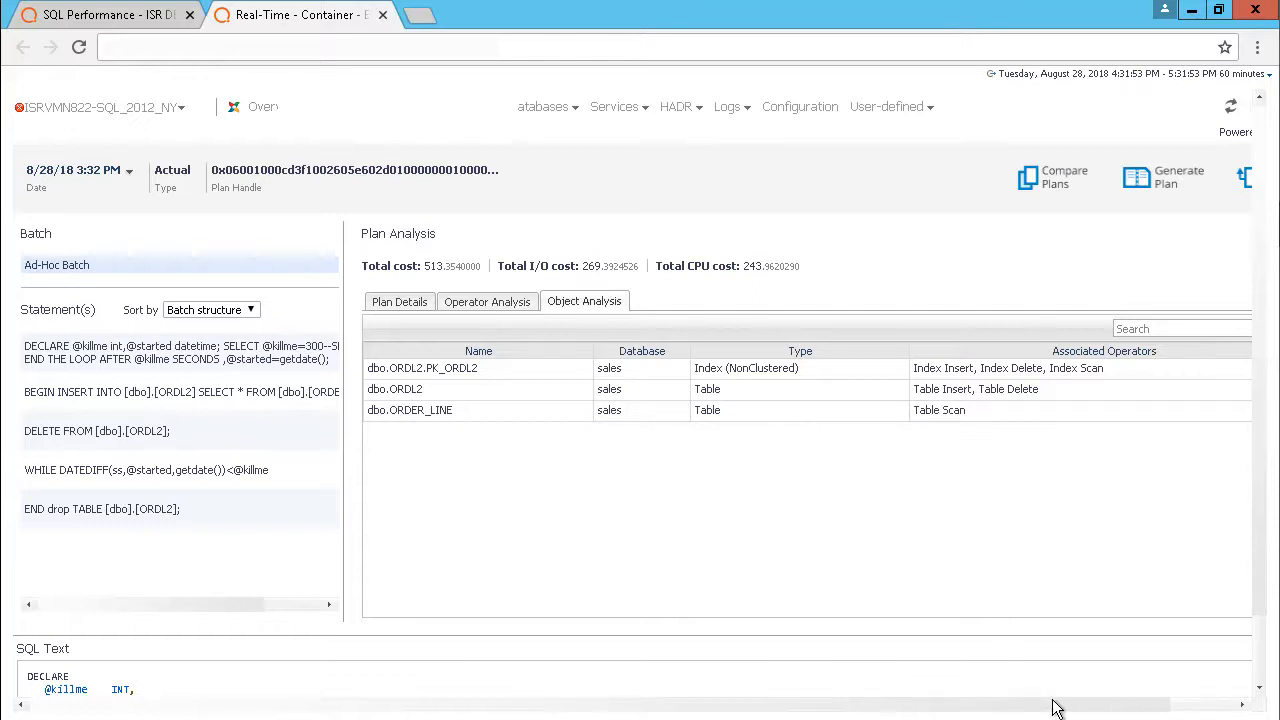
Step: View and cancel the estimated plan generation, and examine the comparison of the batch's 3:32 PM and 9:34 AM execution plans
drag(1051, 709, 1188, 710)
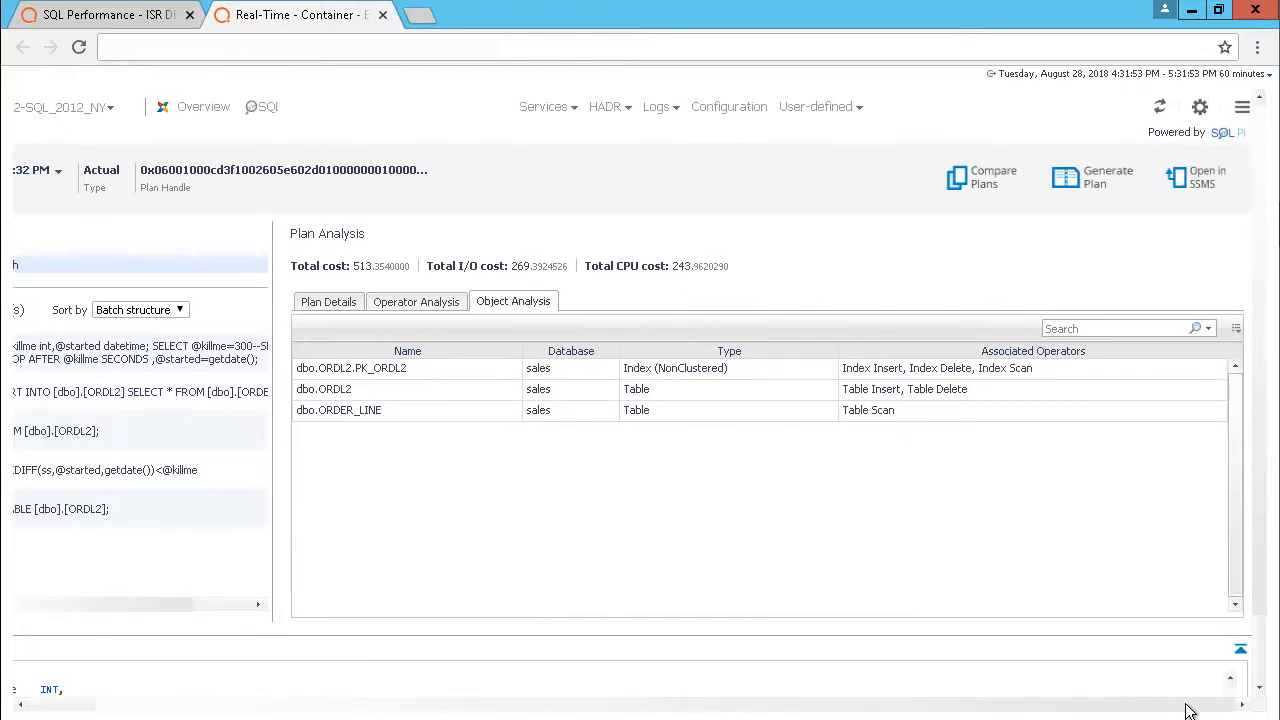
click(1097, 184)
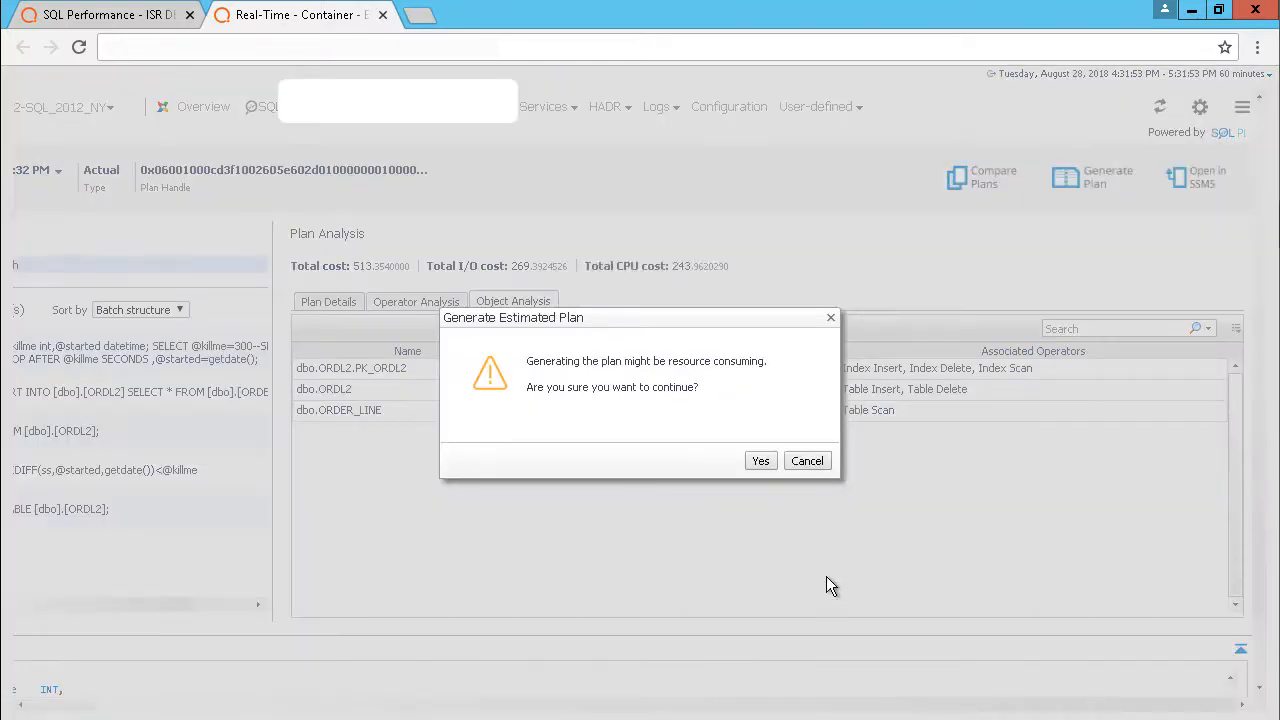
click(807, 461)
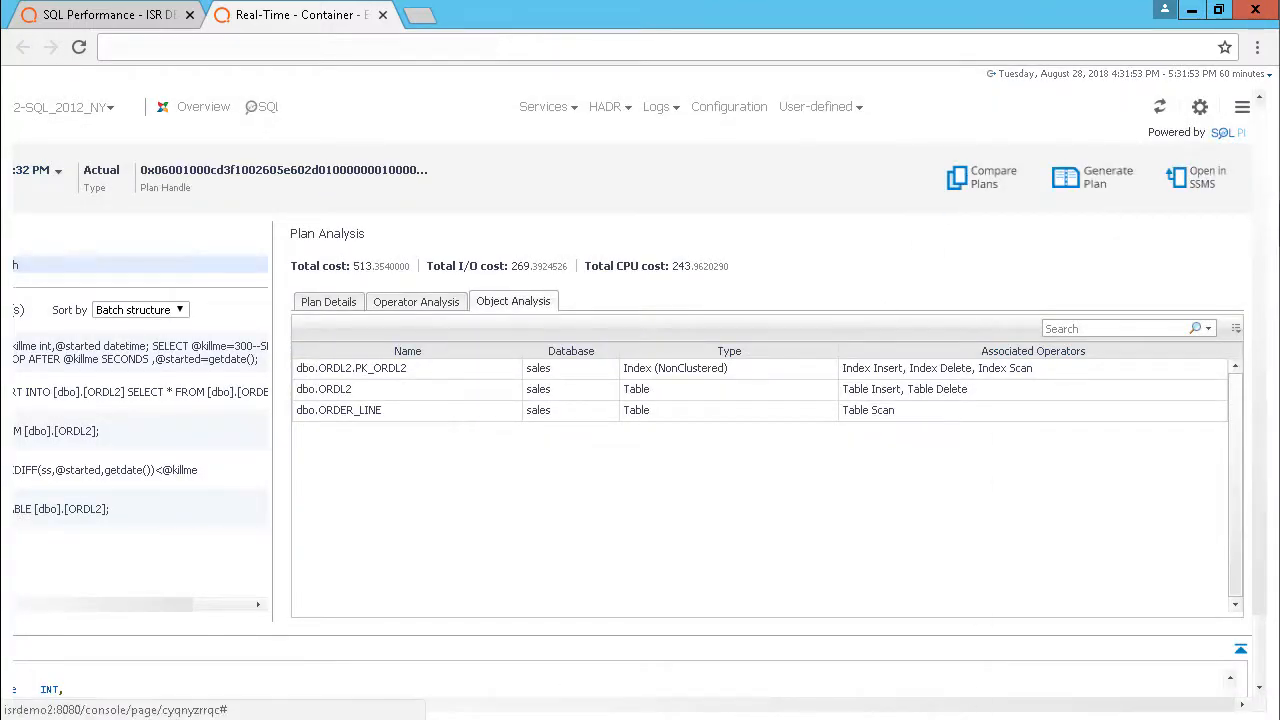
click(982, 177)
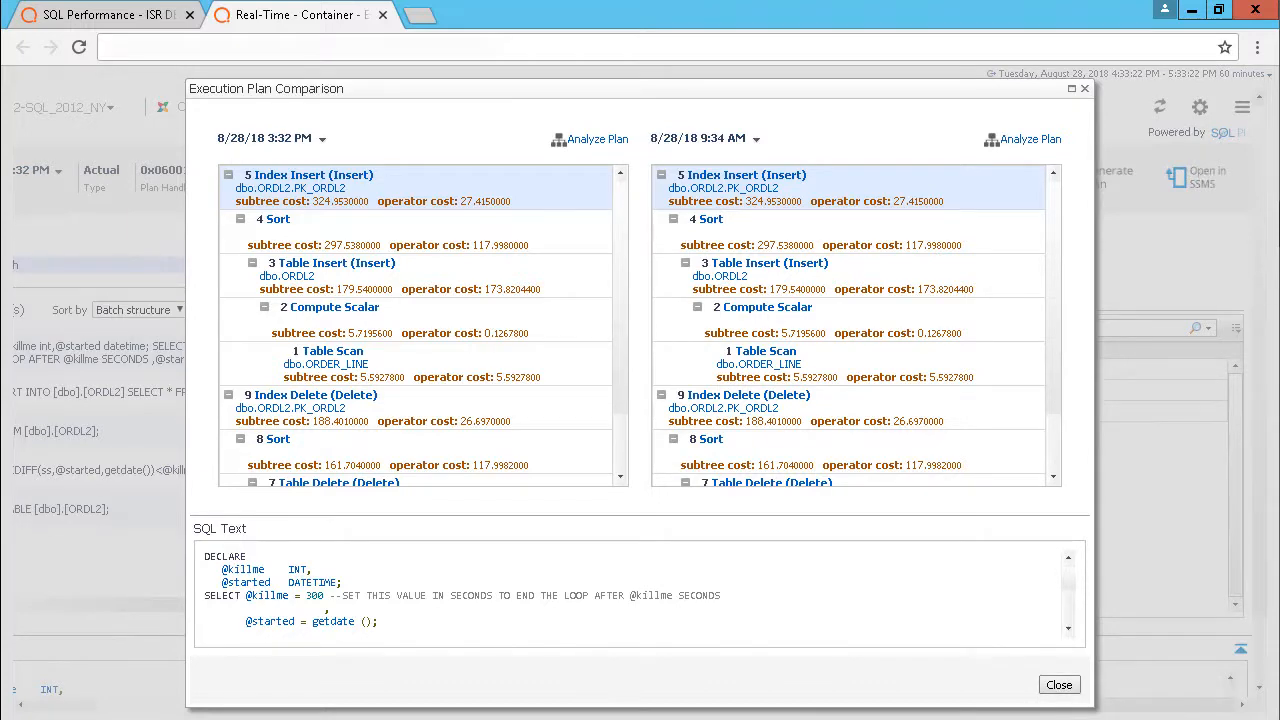
click(1059, 685)
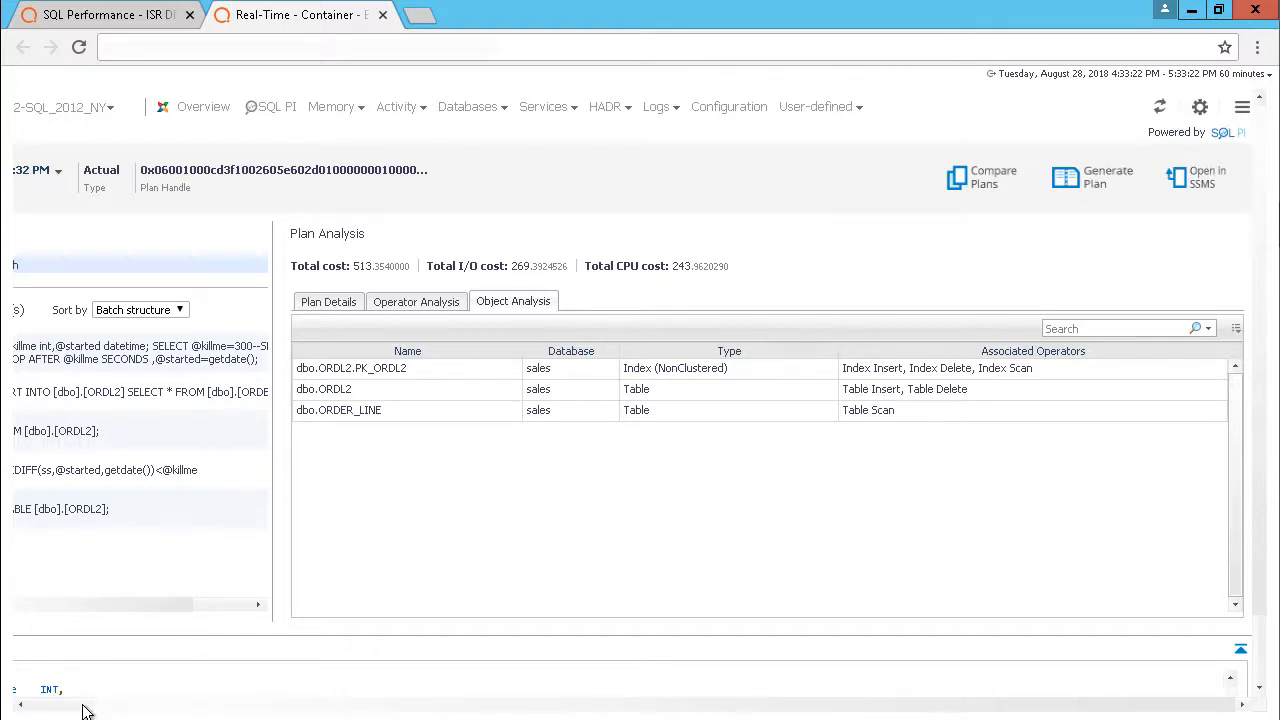
drag(84, 706, 30, 710)
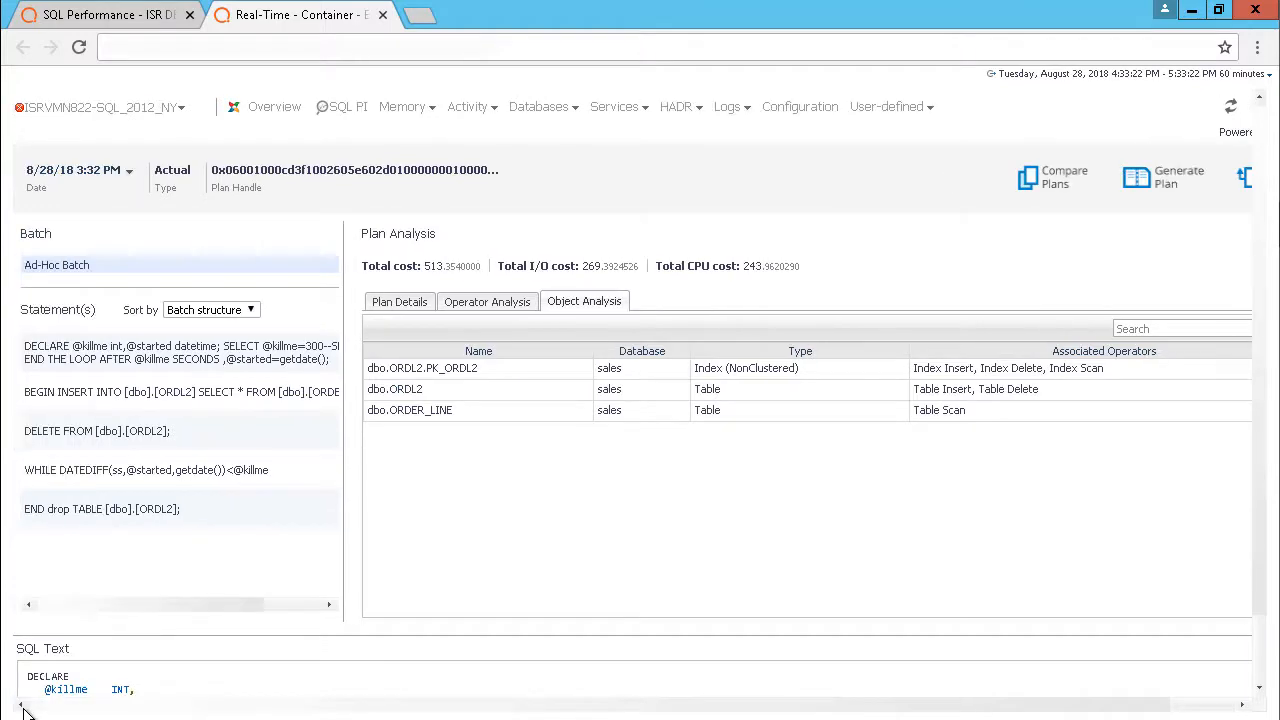
Step: Return to the SQL Performance page, show Advanced Analytics for TSQL Batches, and expand SQL Statements in the Performance Tree
click(137, 18)
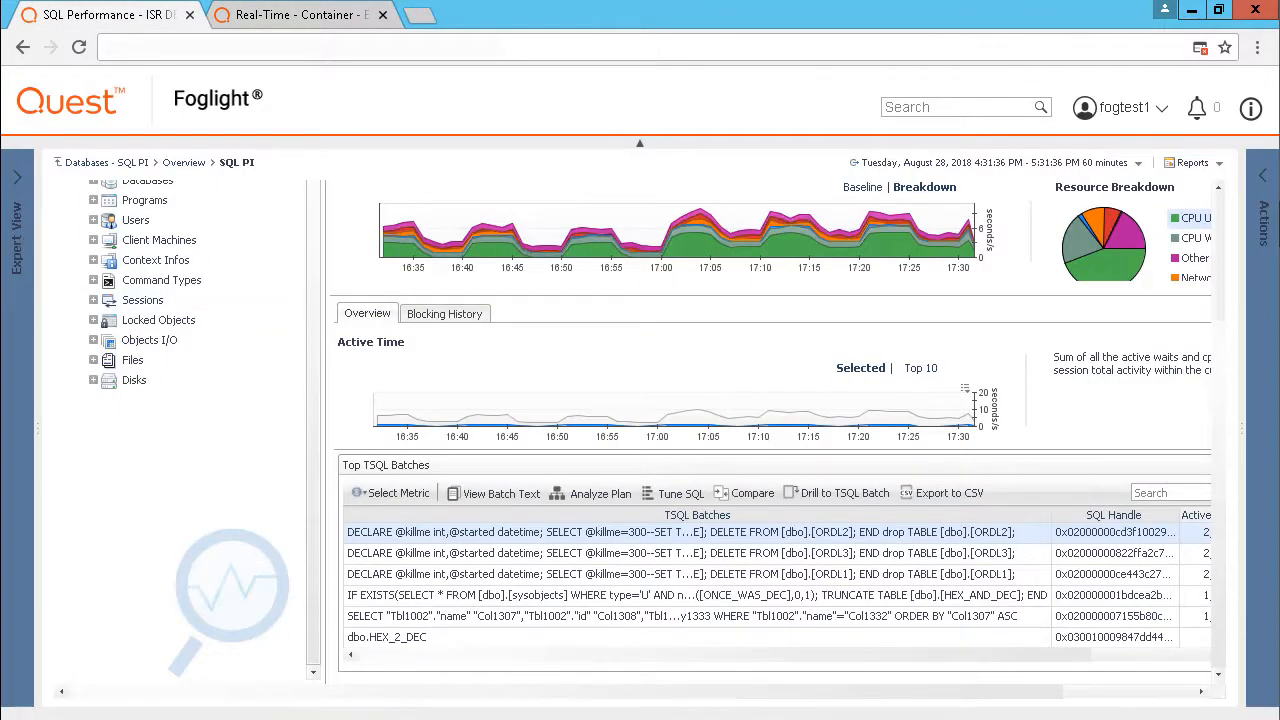
scroll(463, 374, up, 2)
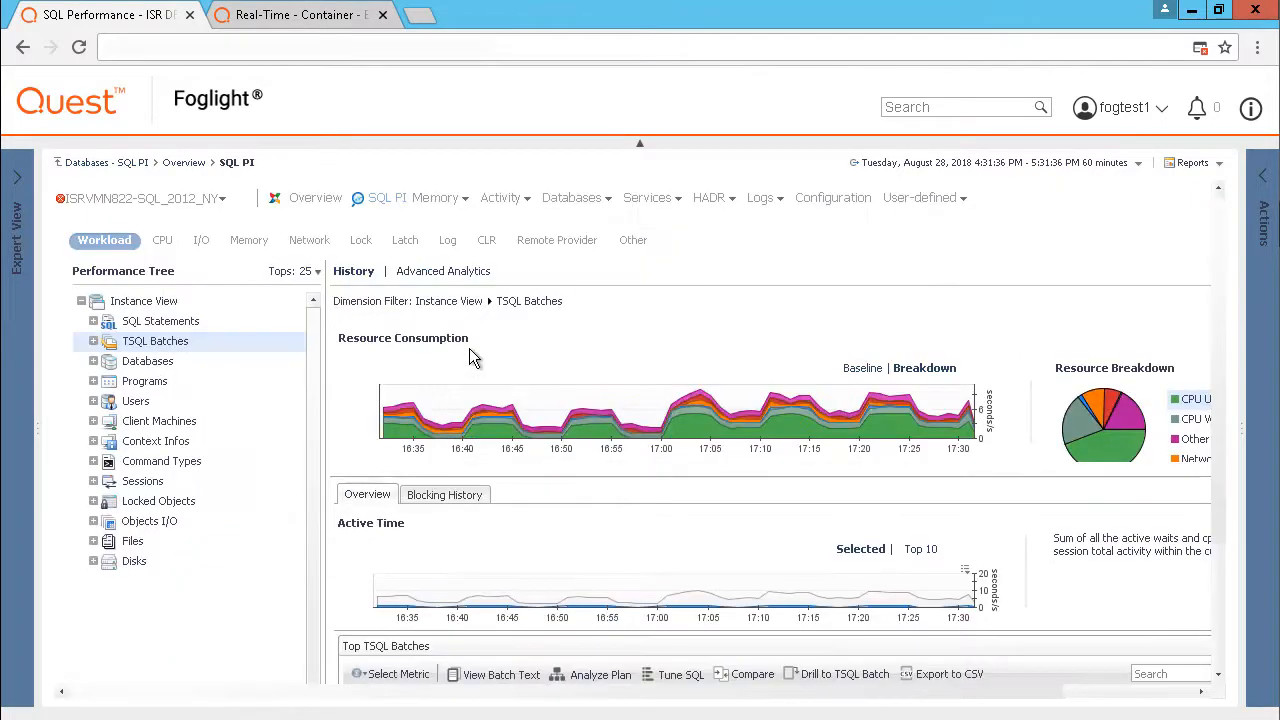
click(452, 276)
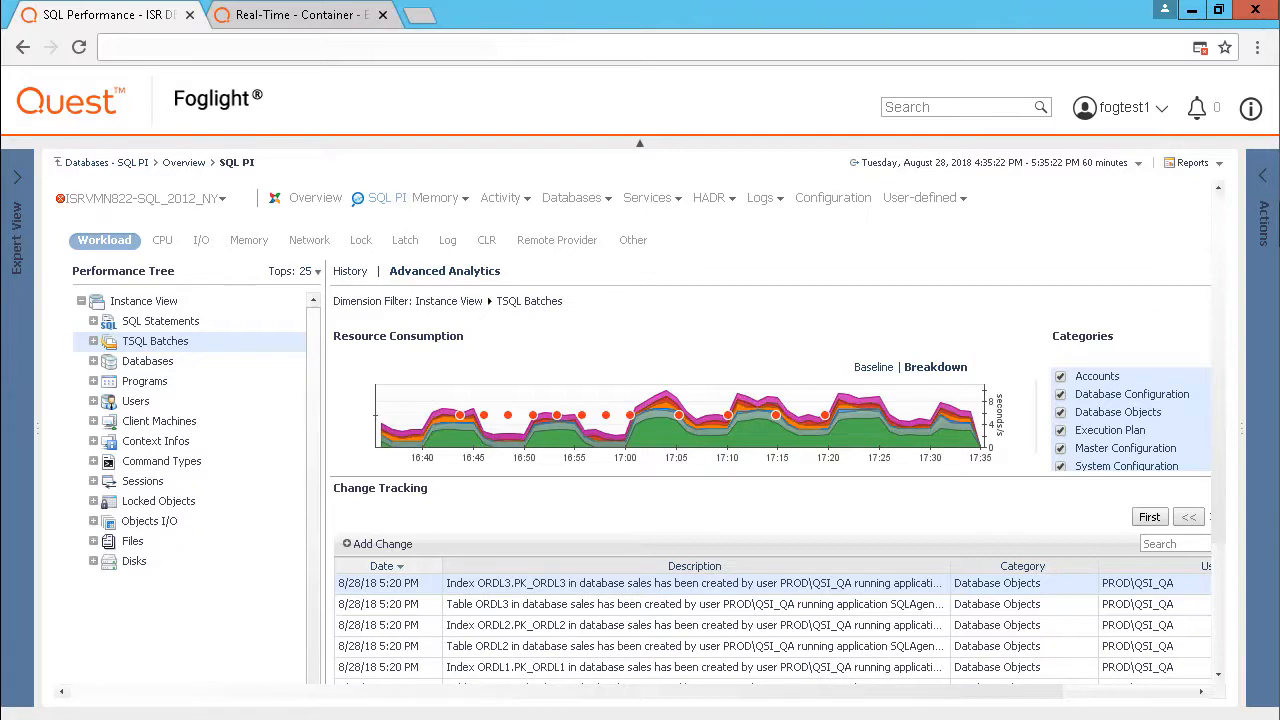
click(94, 321)
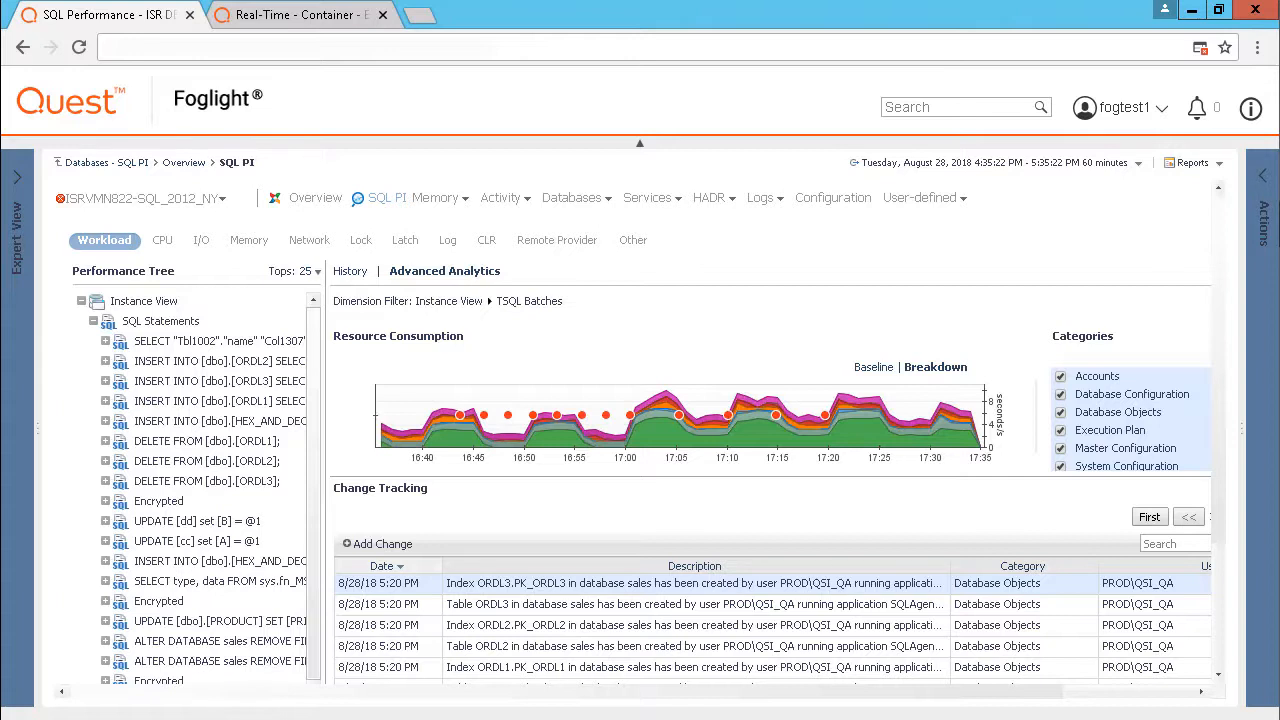
Step: Drill into the first SELECT statement in the Performance Tree through the master database's users and select the sa user
click(107, 342)
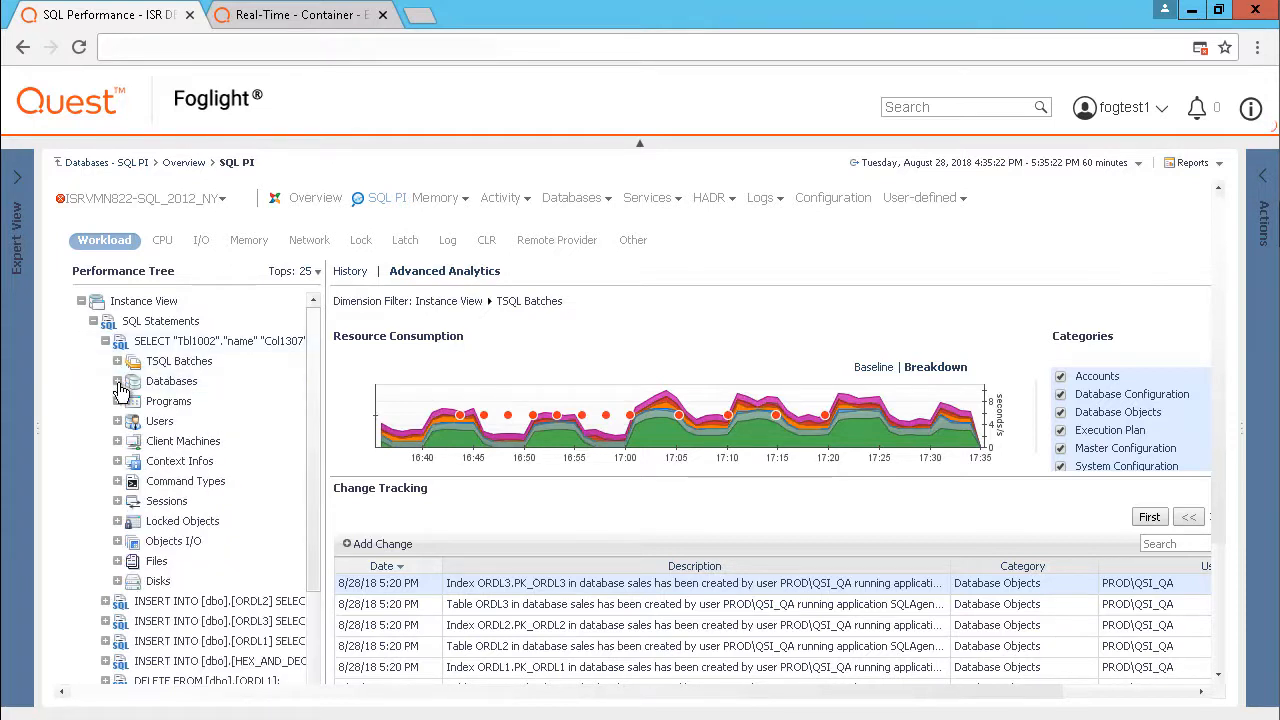
click(117, 382)
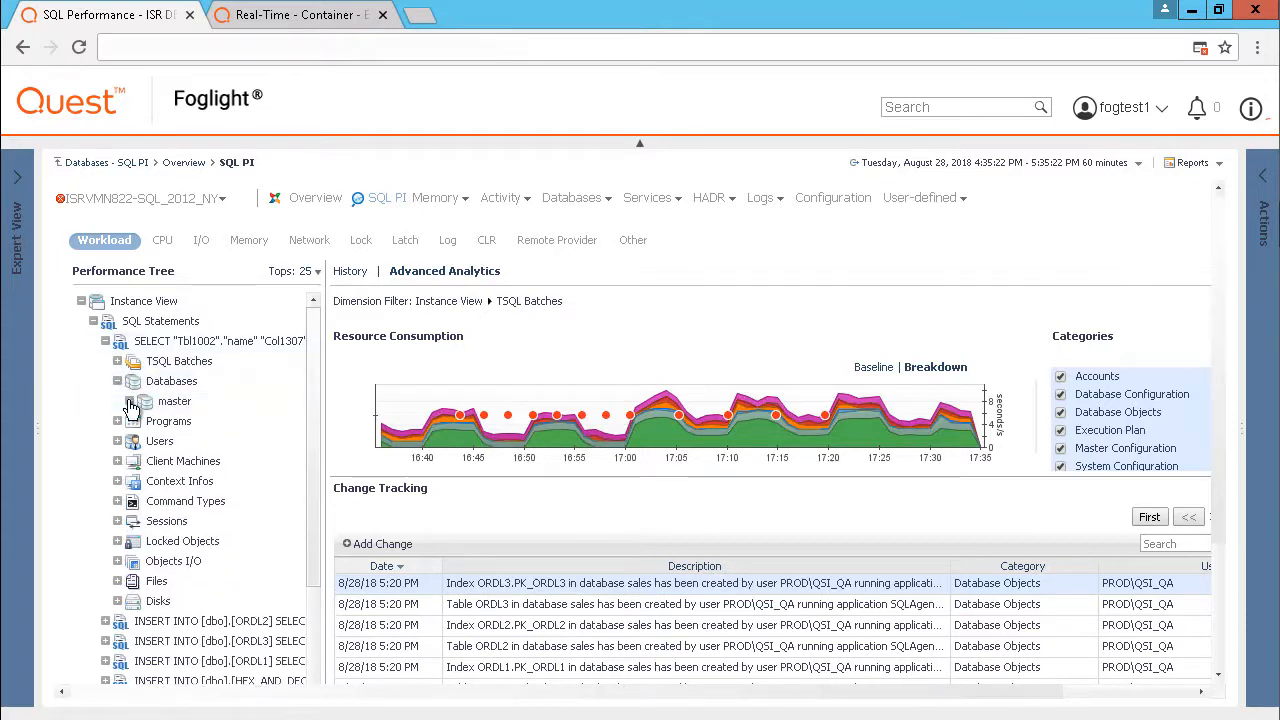
click(129, 401)
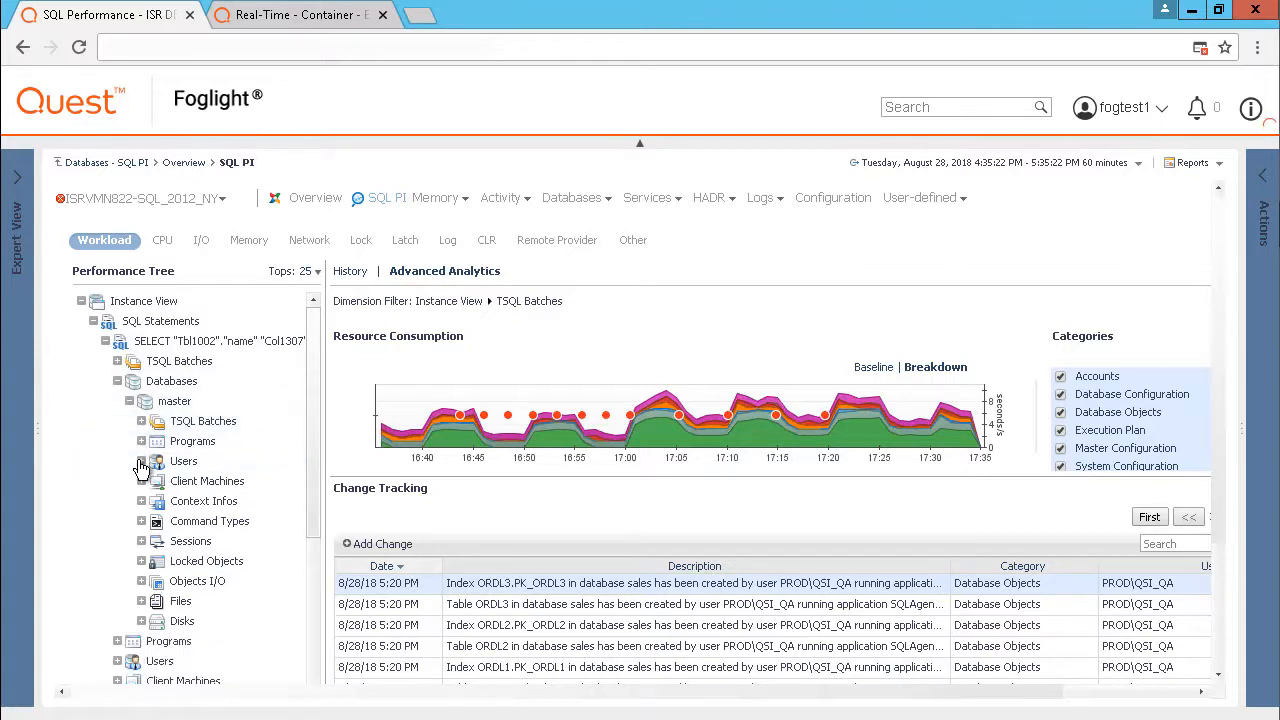
click(141, 461)
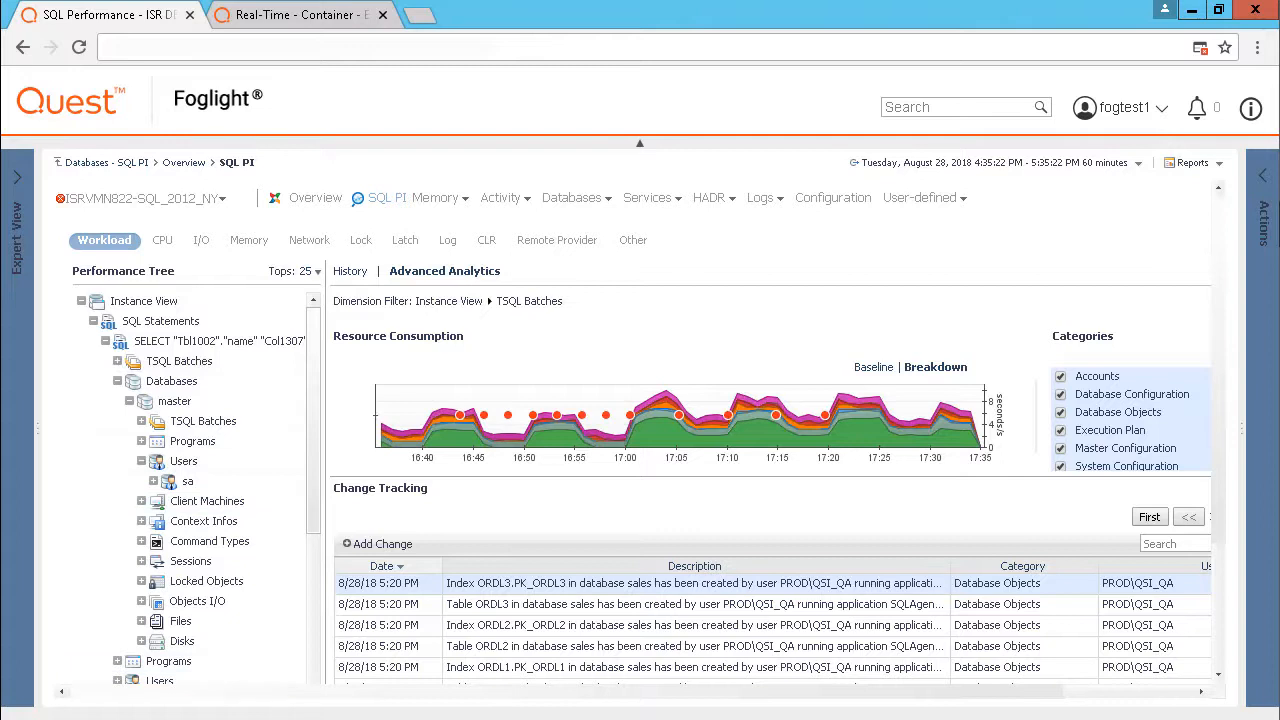
click(187, 481)
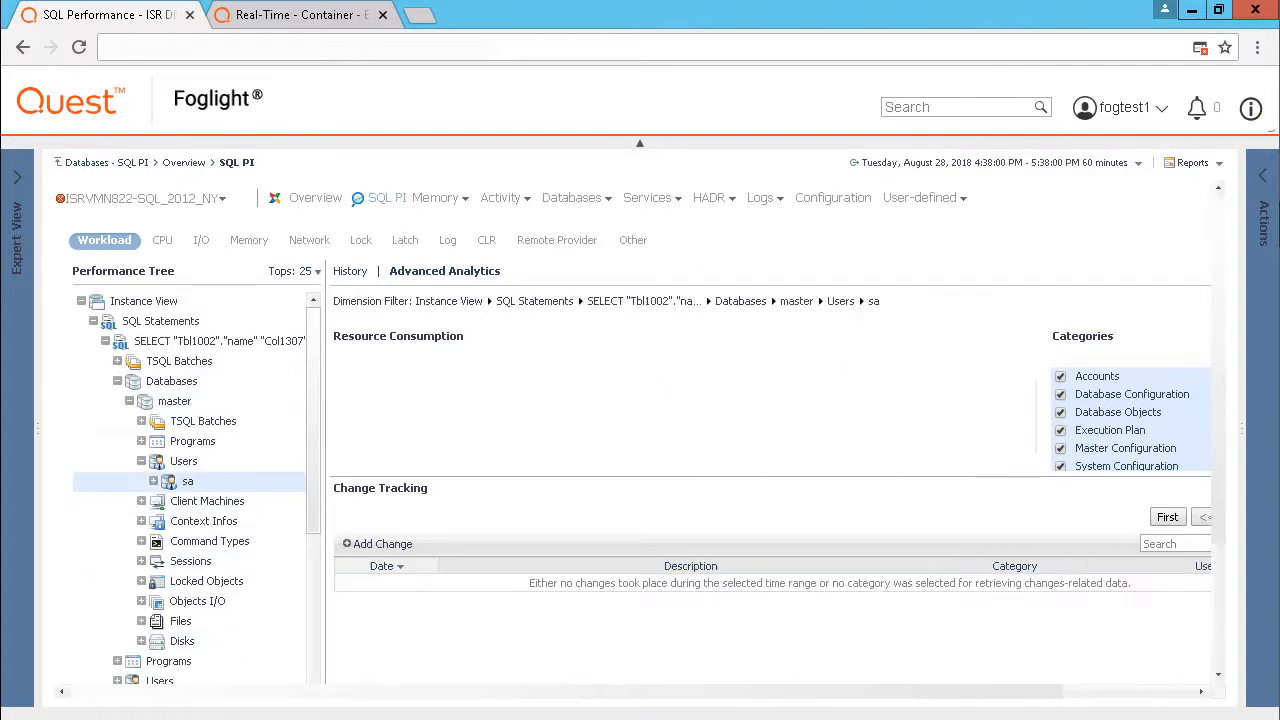
Step: Show the sa user's workload history and examine its overview, including the average SQL response time and workload related metrics
click(351, 273)
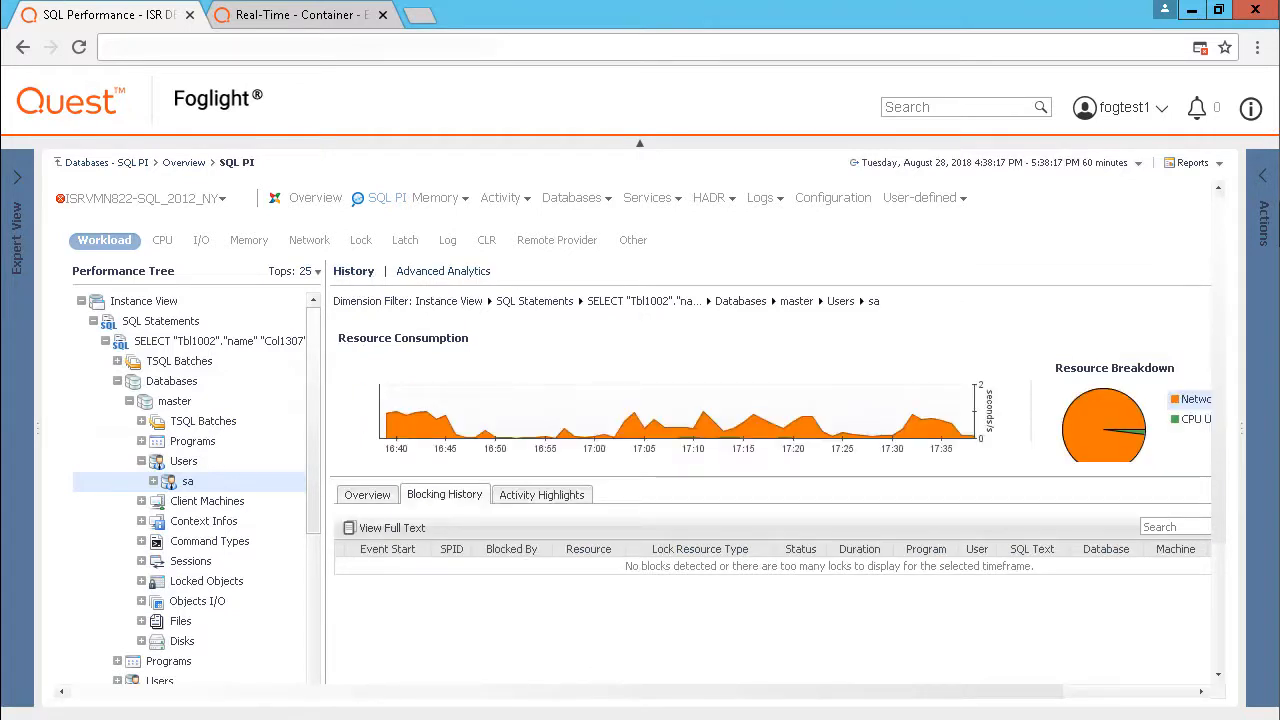
click(373, 496)
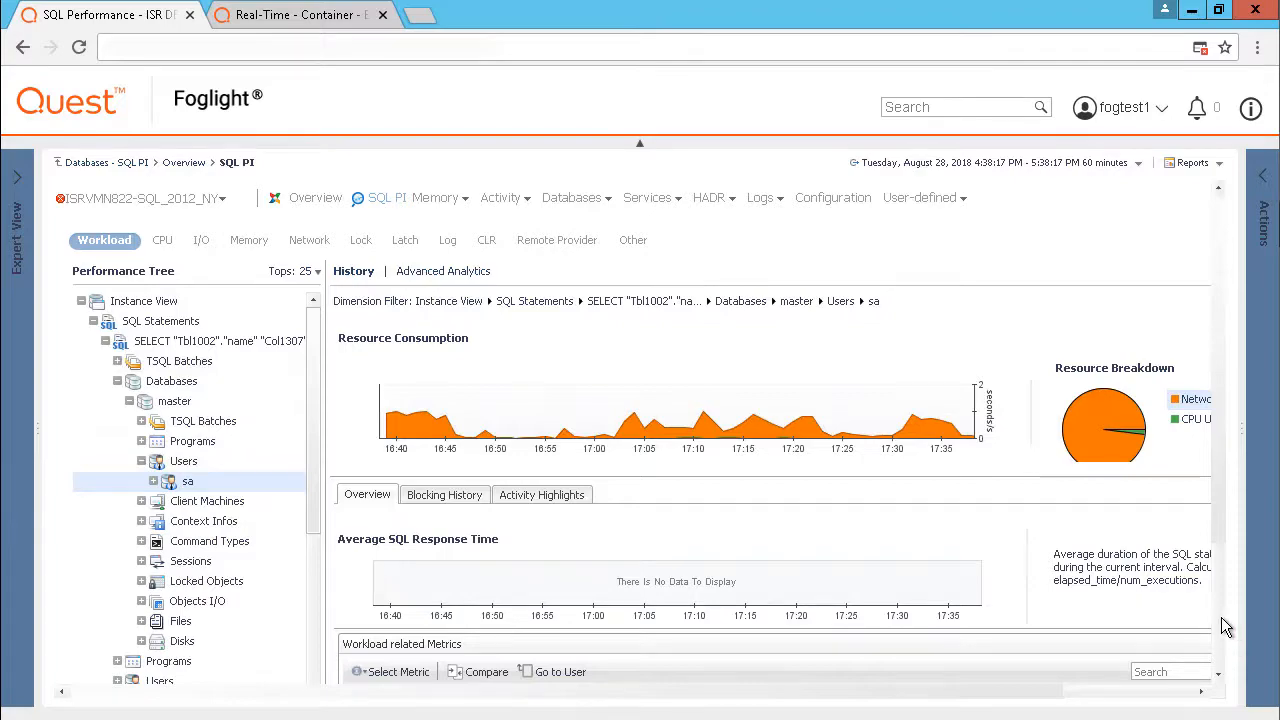
scroll(1226, 627, down, 2)
scroll(1226, 536, up, 2)
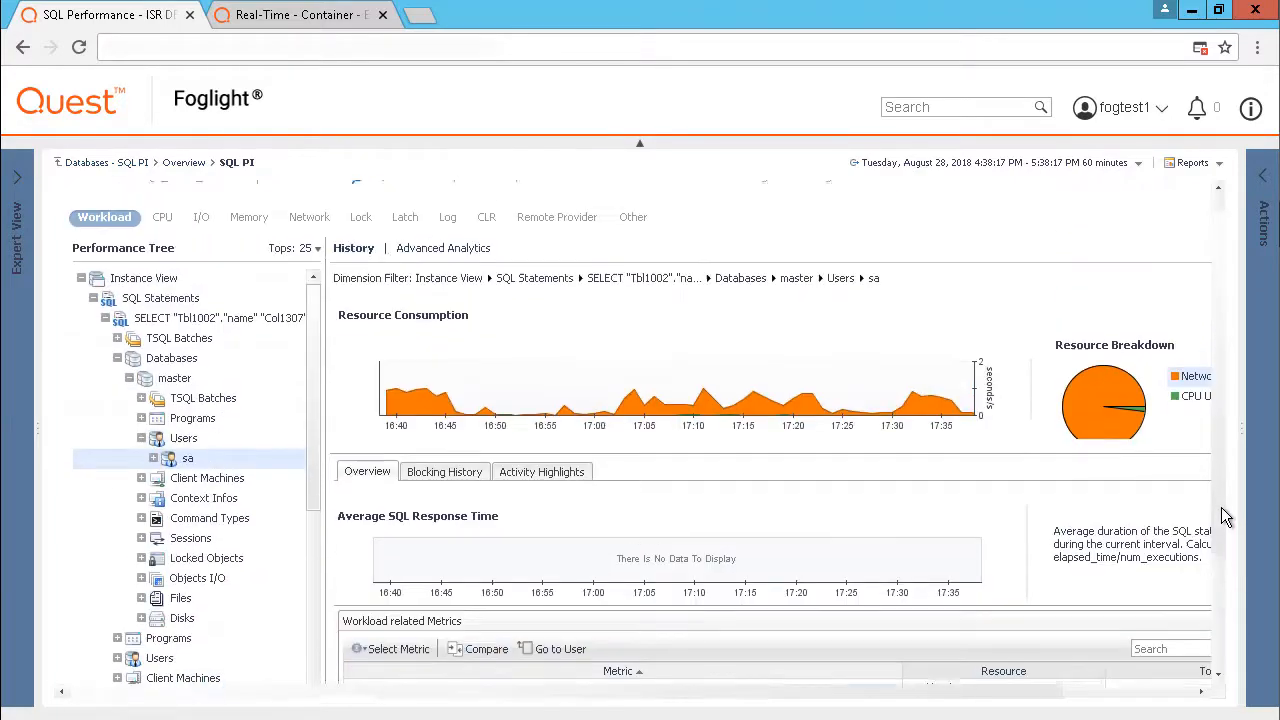